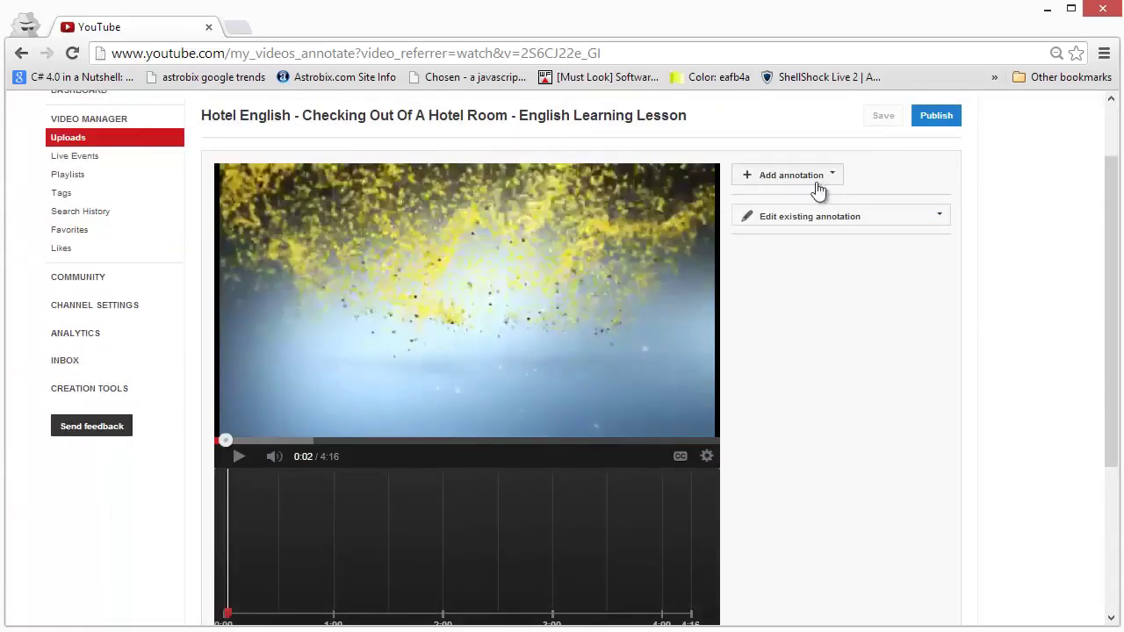
Look over the Hotel English annotation editor and bring up the list of annotation types
scroll(747, 369, "down", 1)
scroll(545, 355, "up", 1)
scroll(448, 349, "down", 1)
scroll(348, 279, "up", 1)
scroll(387, 363, "down", 1)
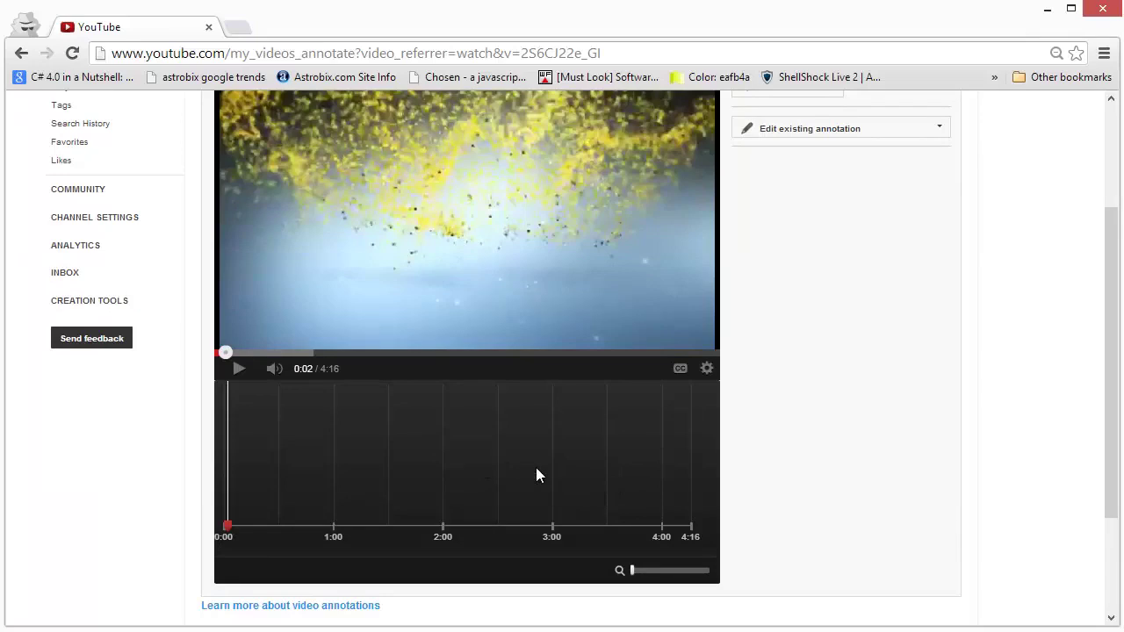
scroll(700, 490, "up", 2)
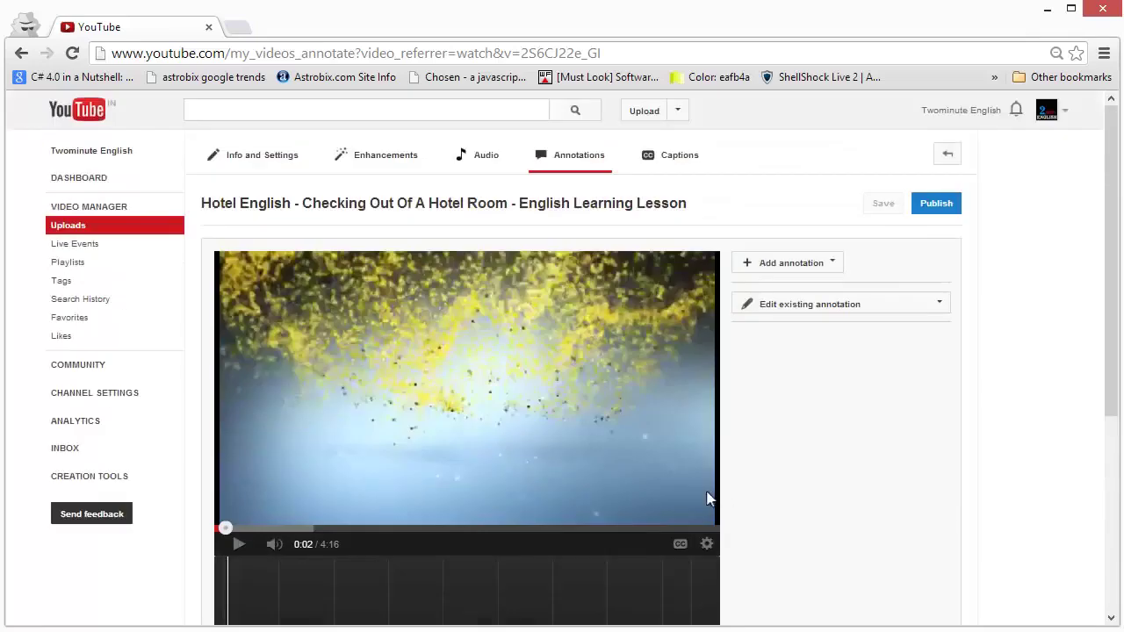
left_click(798, 275)
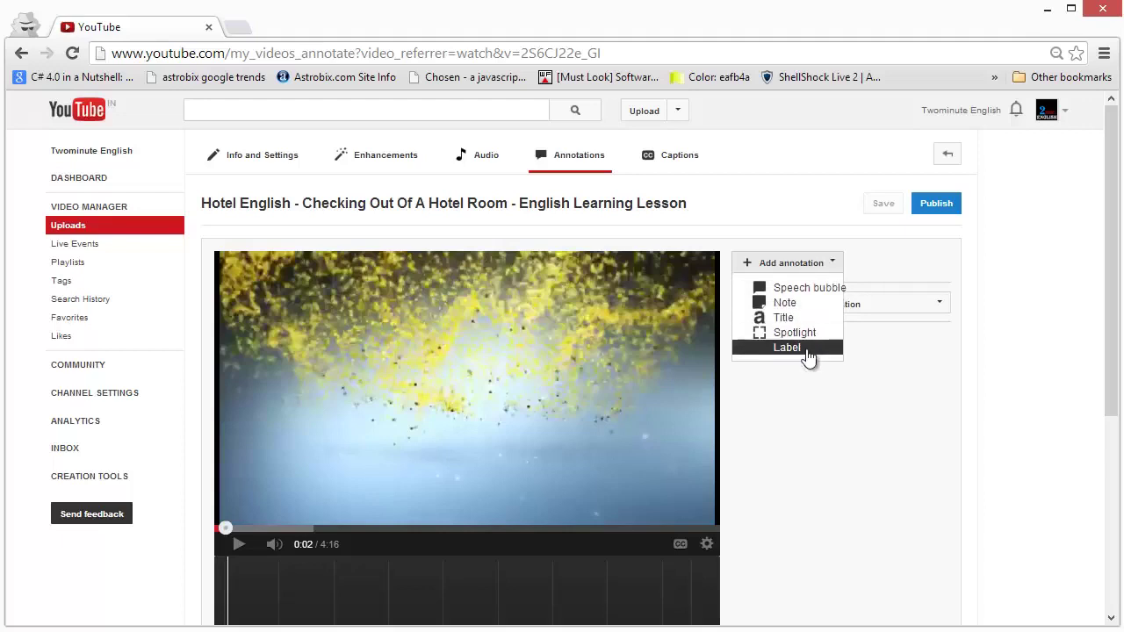
Add a speech bubble at the video's start, enlarging it and shifting its tail right
left_click(799, 288)
left_click_drag(379, 330, 426, 361)
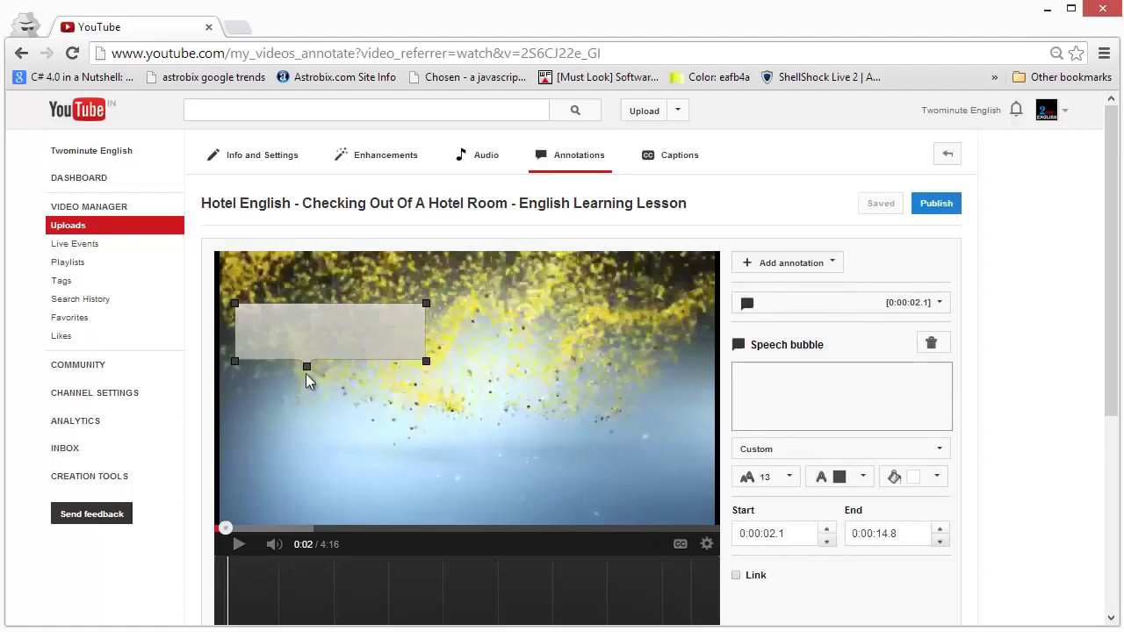
mouse_move(308, 369)
left_mouse_down()
mouse_move(386, 404)
mouse_move(443, 400)
mouse_move(445, 353)
mouse_move(422, 307)
mouse_move(329, 300)
mouse_move(412, 302)
mouse_move(437, 318)
mouse_move(439, 358)
mouse_move(422, 373)
mouse_move(291, 370)
left_mouse_up()
left_click_drag(404, 373, 459, 343)
Seek to about 0:37 and add a second speech bubble with its tail swung up-right
left_click(254, 529)
left_click(286, 528)
left_click(292, 530)
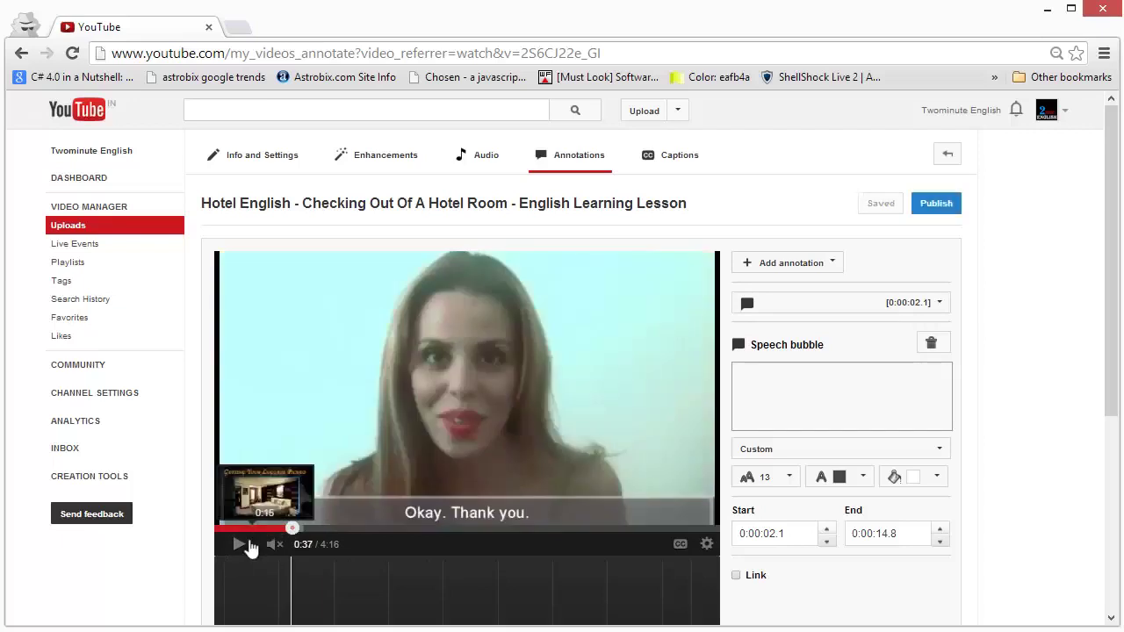
left_click(791, 268)
left_click(774, 283)
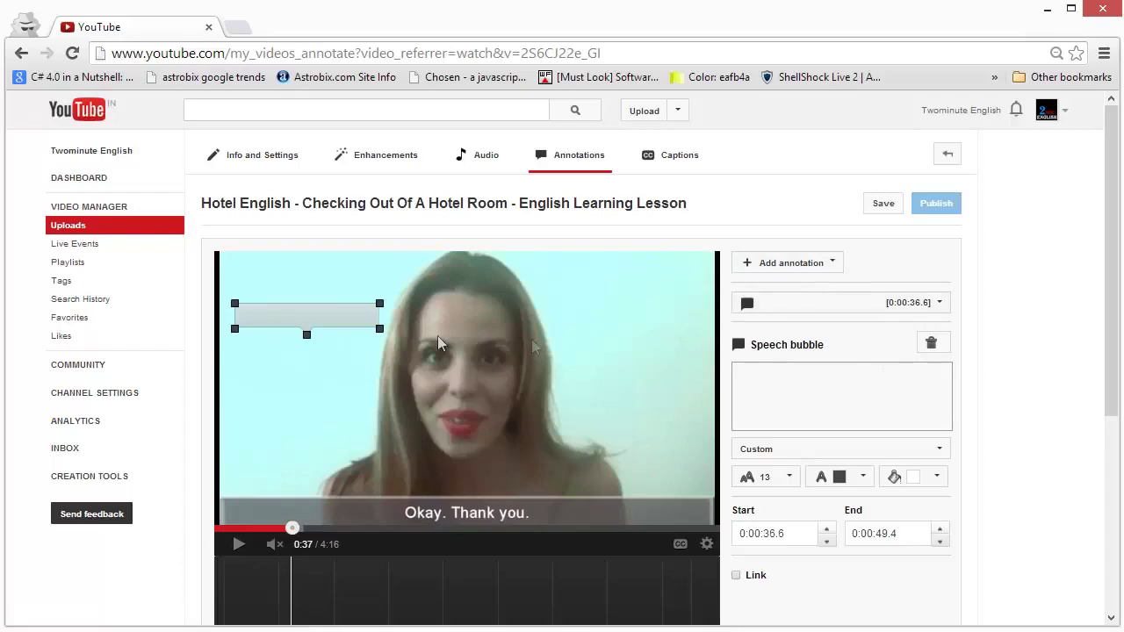
left_click_drag(306, 334, 402, 298)
left_click(797, 400)
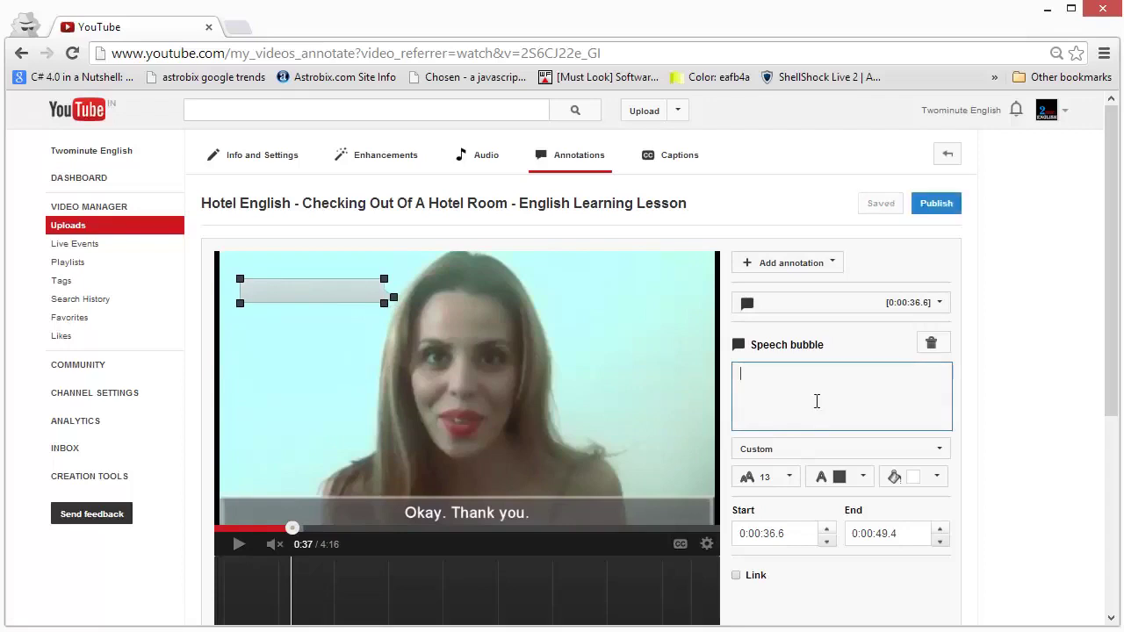
Enter 'I have cool things to tell you' in the bubble at text size 16, widening it
type("I have c")
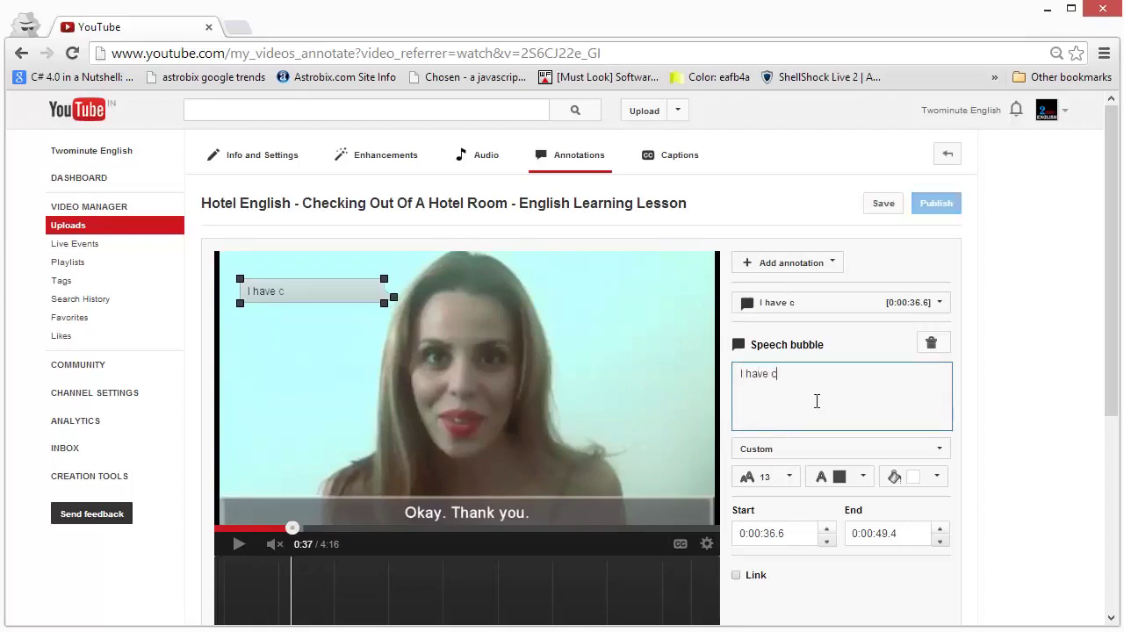
type("ool things to tell you!")
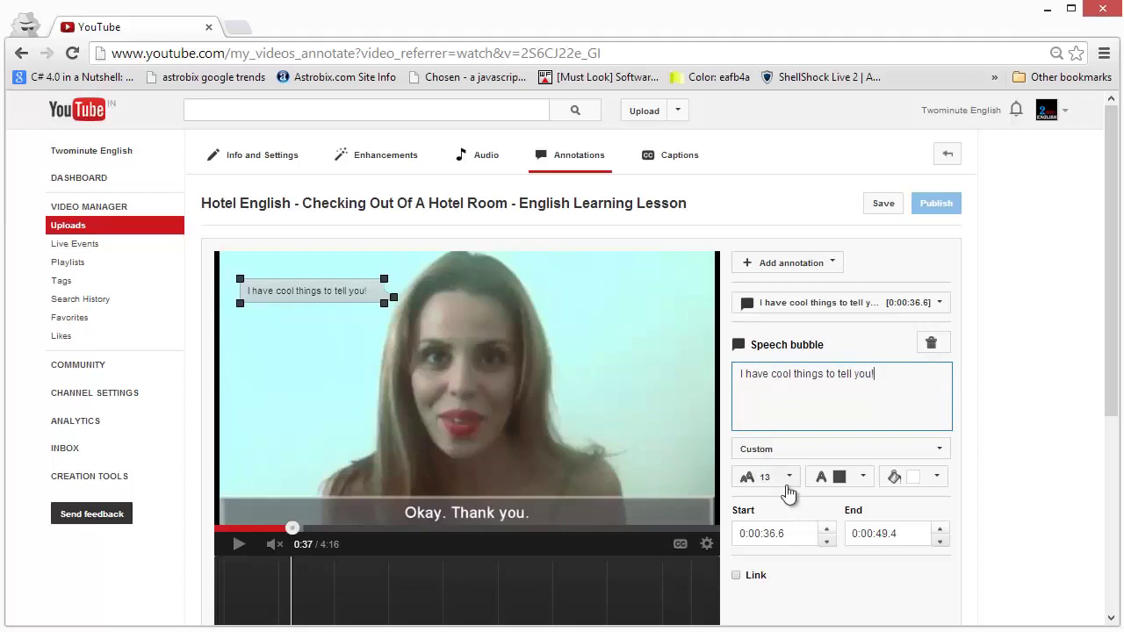
left_click(784, 479)
left_click(763, 545)
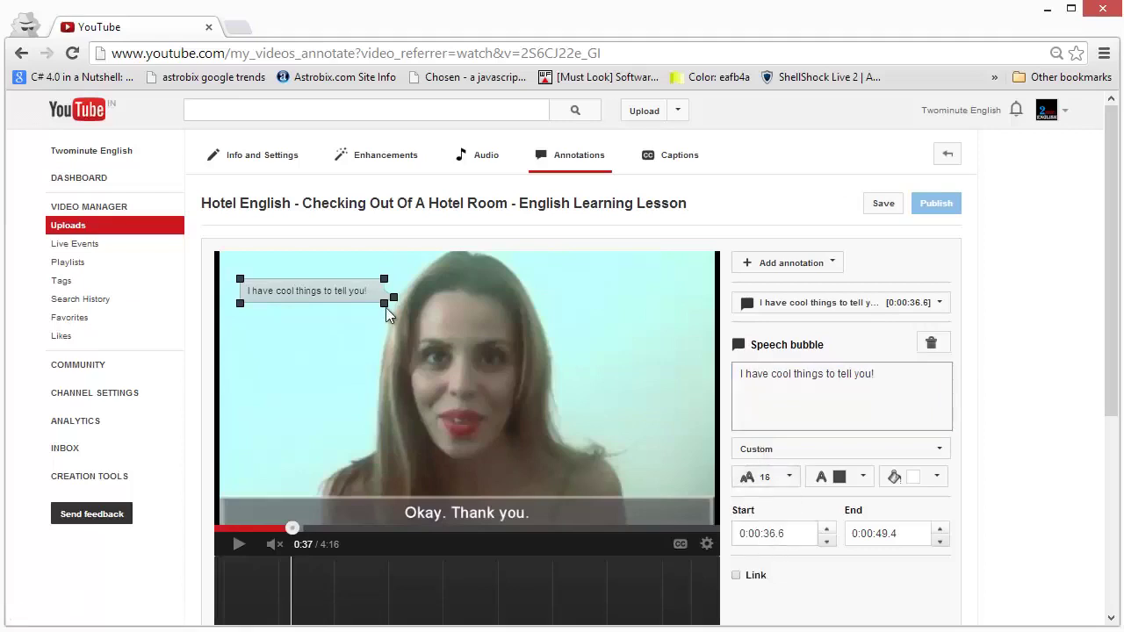
mouse_move(380, 325)
left_mouse_down()
mouse_move(386, 345)
mouse_move(382, 325)
left_mouse_up()
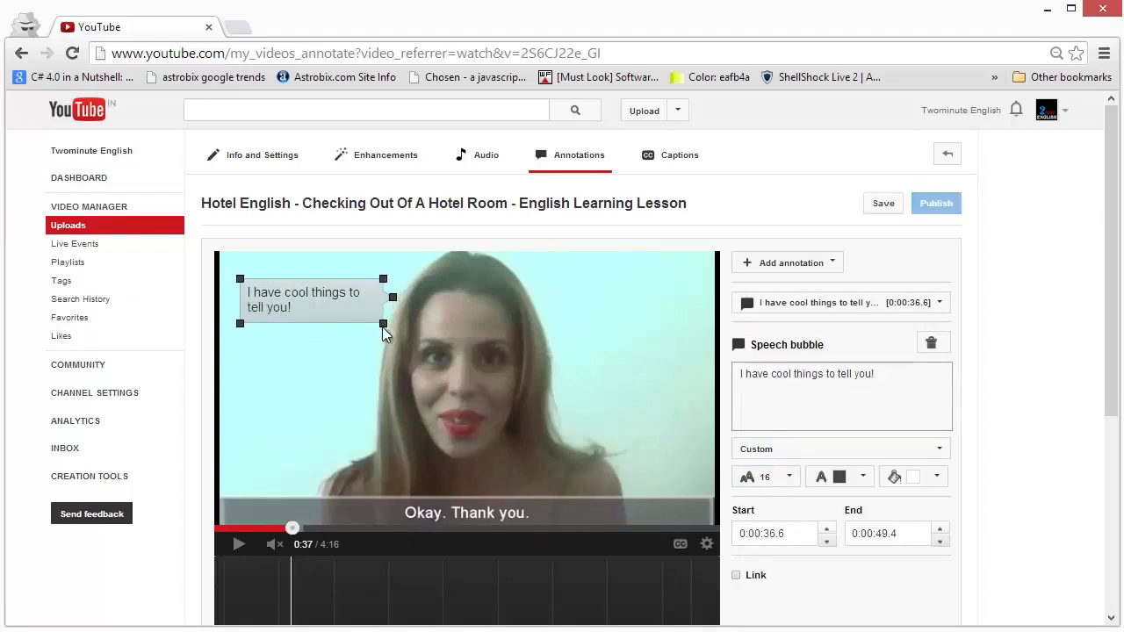
Check the bubble's Start and End time values before turning to its text colour
left_click(788, 541)
key("shift+Left")
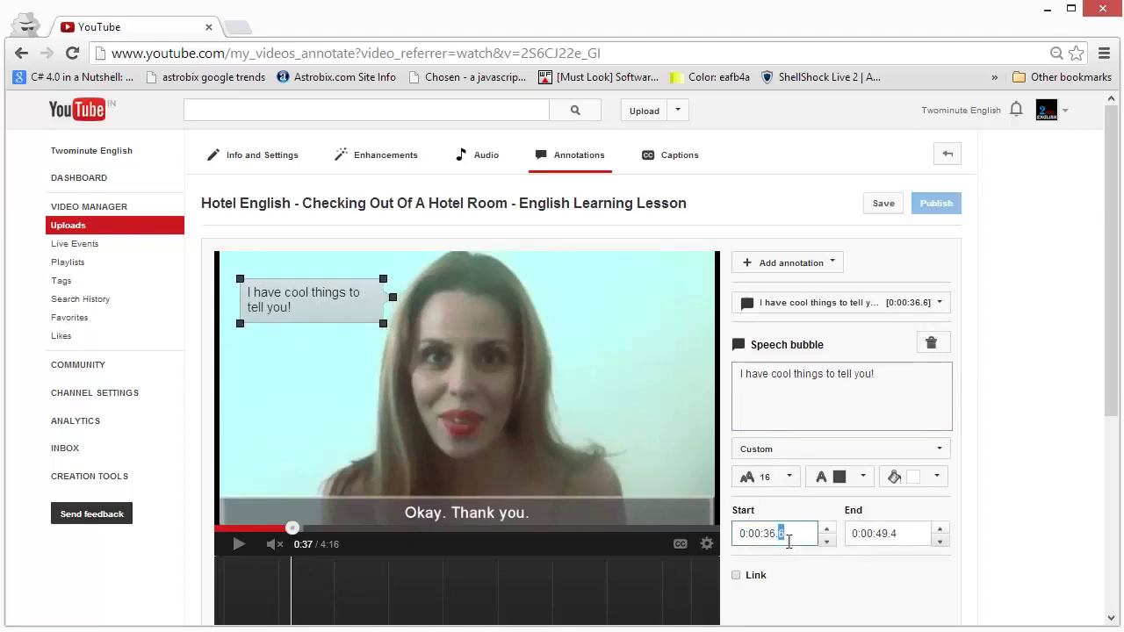
left_click_drag(748, 533, 770, 537)
double_click(772, 535)
left_click(900, 544)
double_click(882, 534)
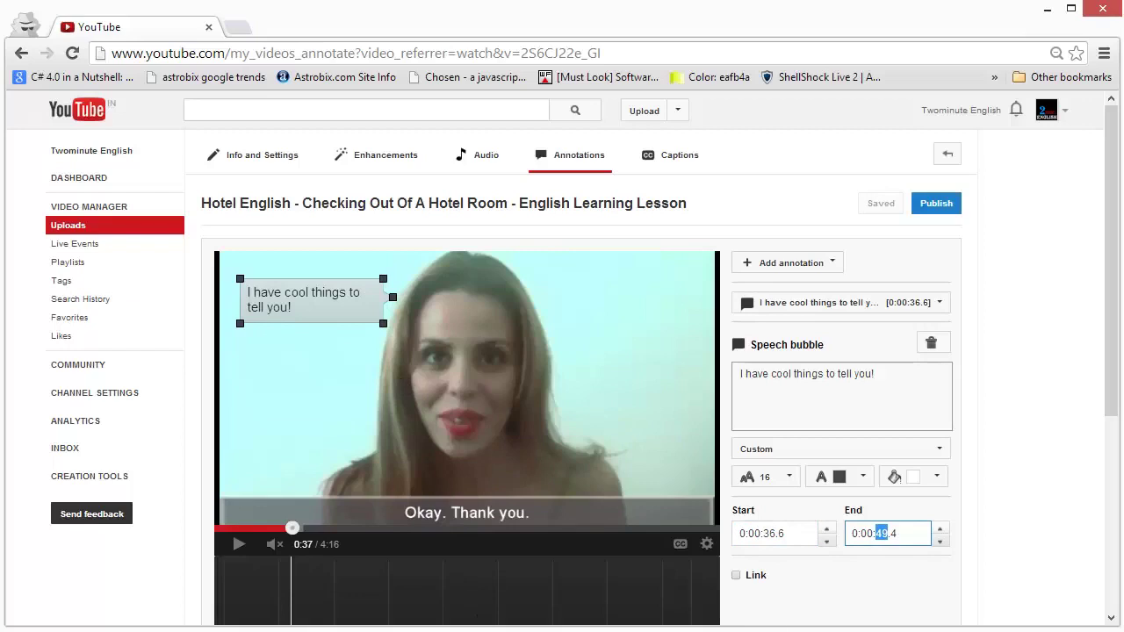
double_click(787, 533)
double_click(771, 533)
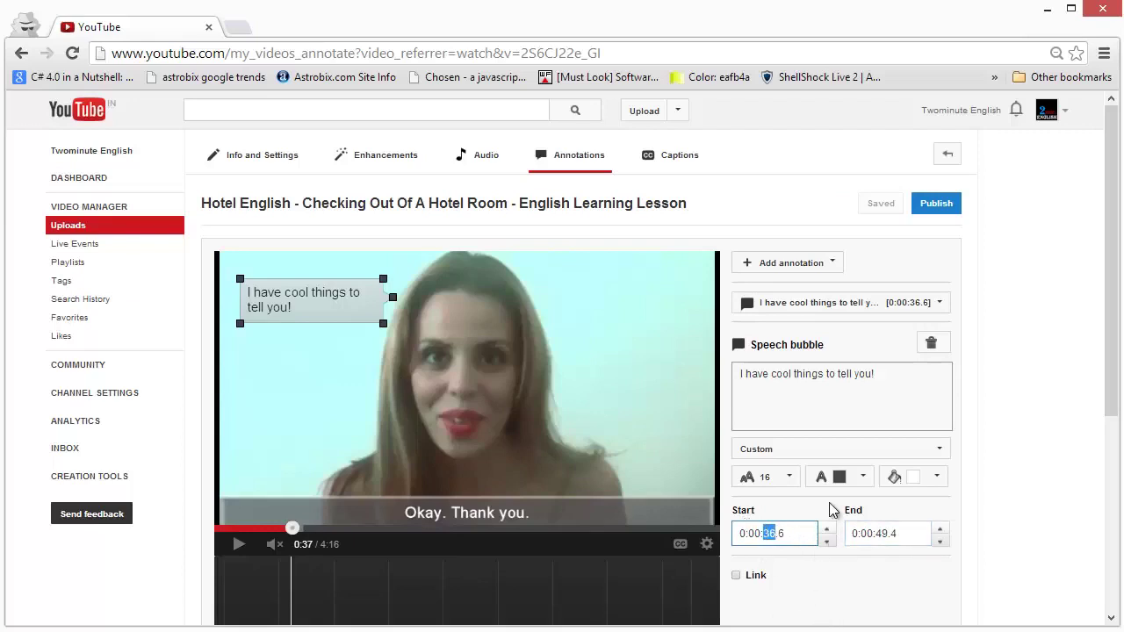
left_click(864, 481)
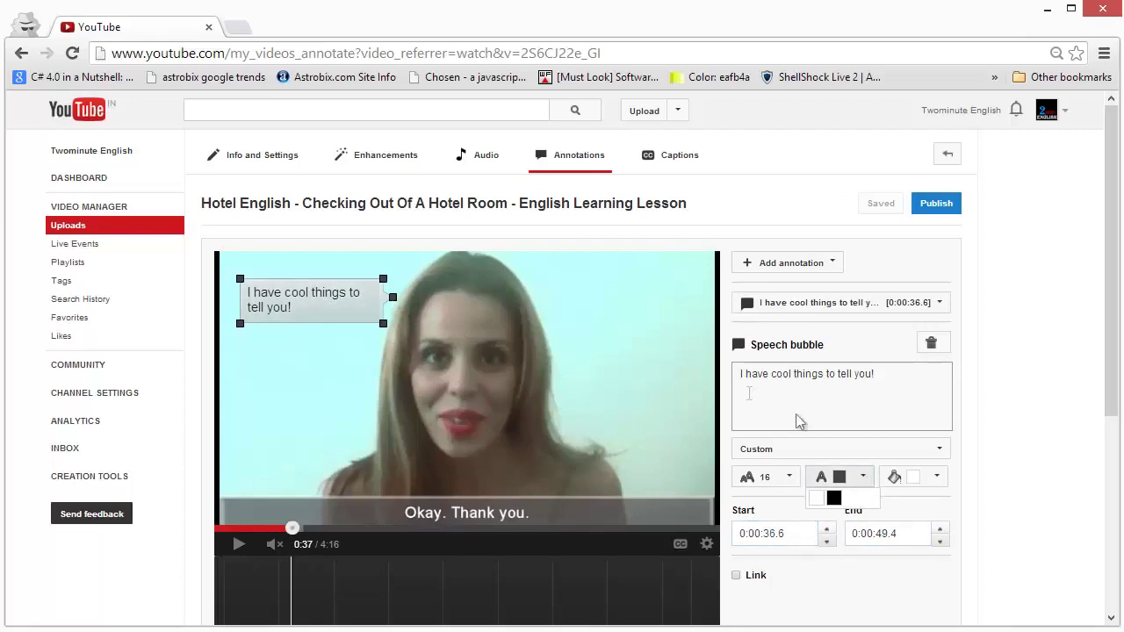
Give the bubble white text and a yellow background fill
left_click(816, 498)
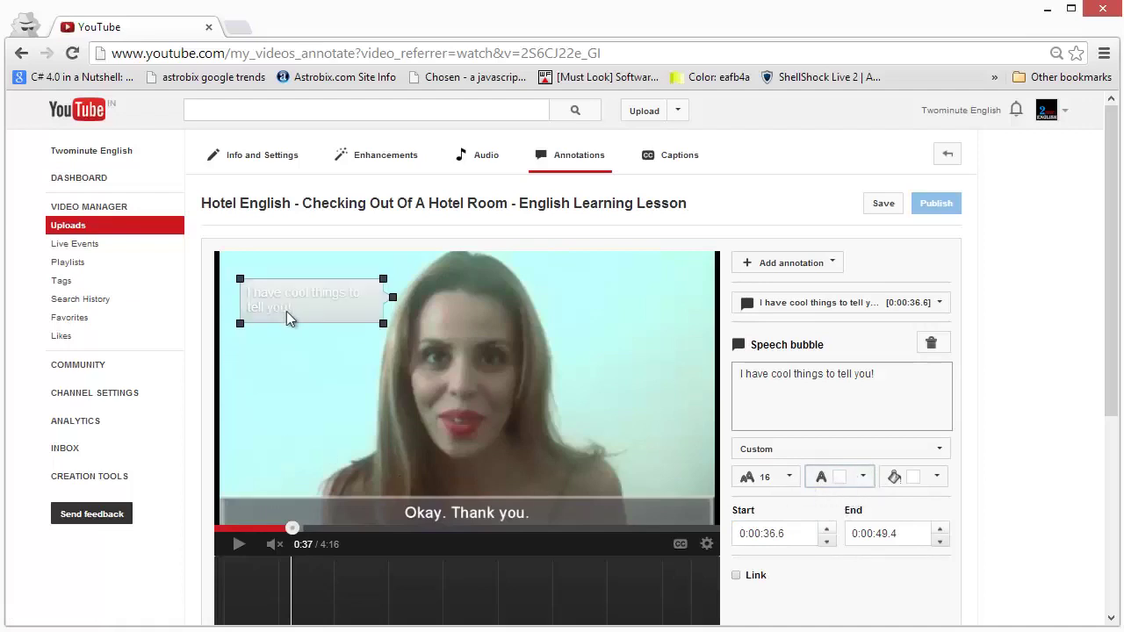
left_click(930, 485)
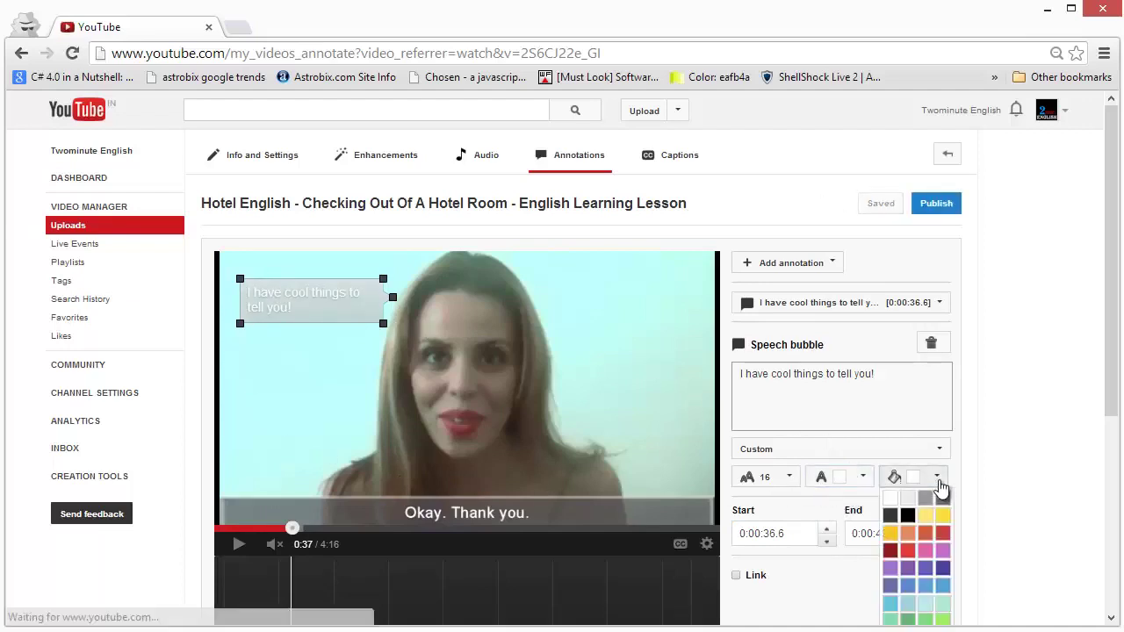
left_click(923, 537)
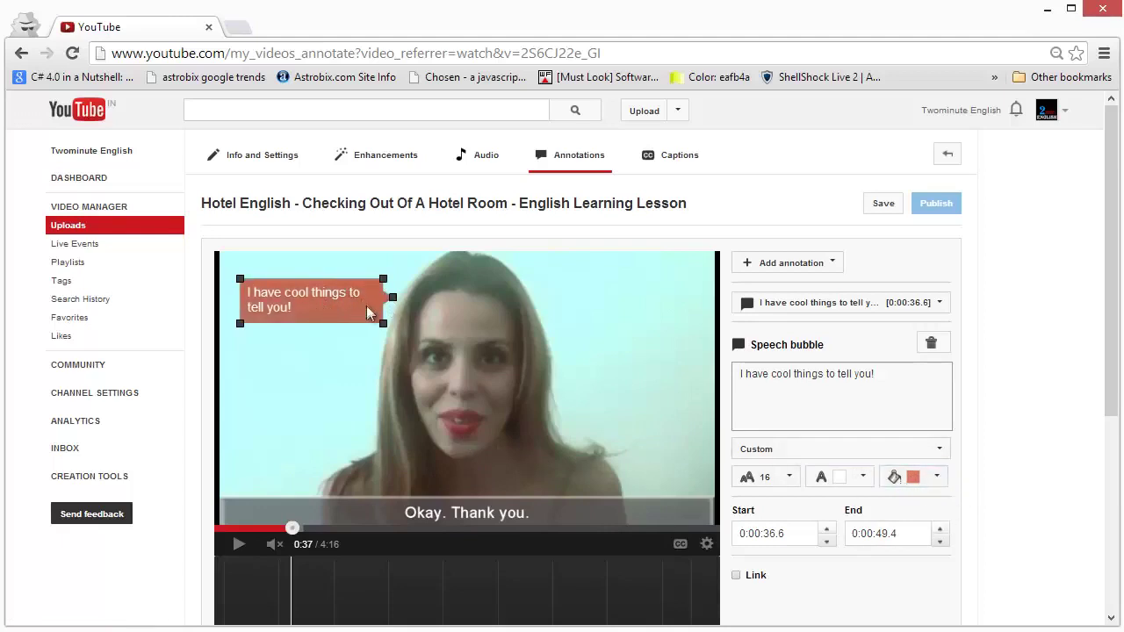
left_click(939, 476)
left_click(944, 521)
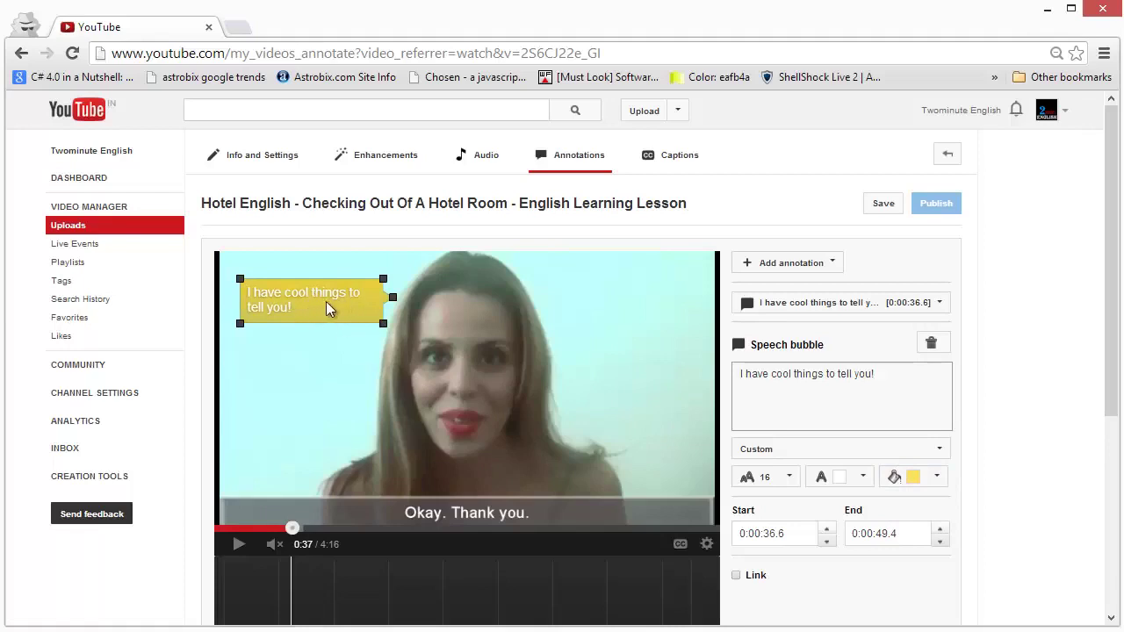
Drag the bubble's timeline bar and edge so it runs 0:01:01.5 to 0:01:59.6
scroll(671, 421, "down", 2)
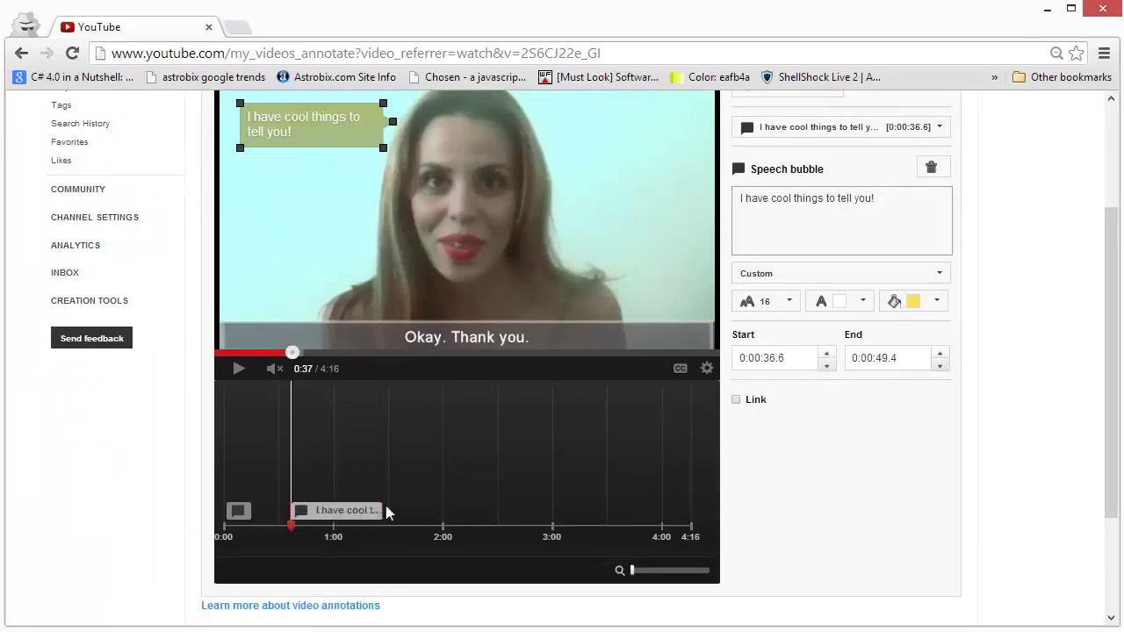
mouse_move(462, 516)
left_mouse_down()
mouse_move(581, 514)
mouse_move(447, 512)
mouse_move(539, 516)
left_mouse_up()
mouse_move(312, 508)
left_mouse_down()
mouse_move(296, 512)
mouse_move(351, 512)
mouse_move(337, 523)
left_mouse_up()
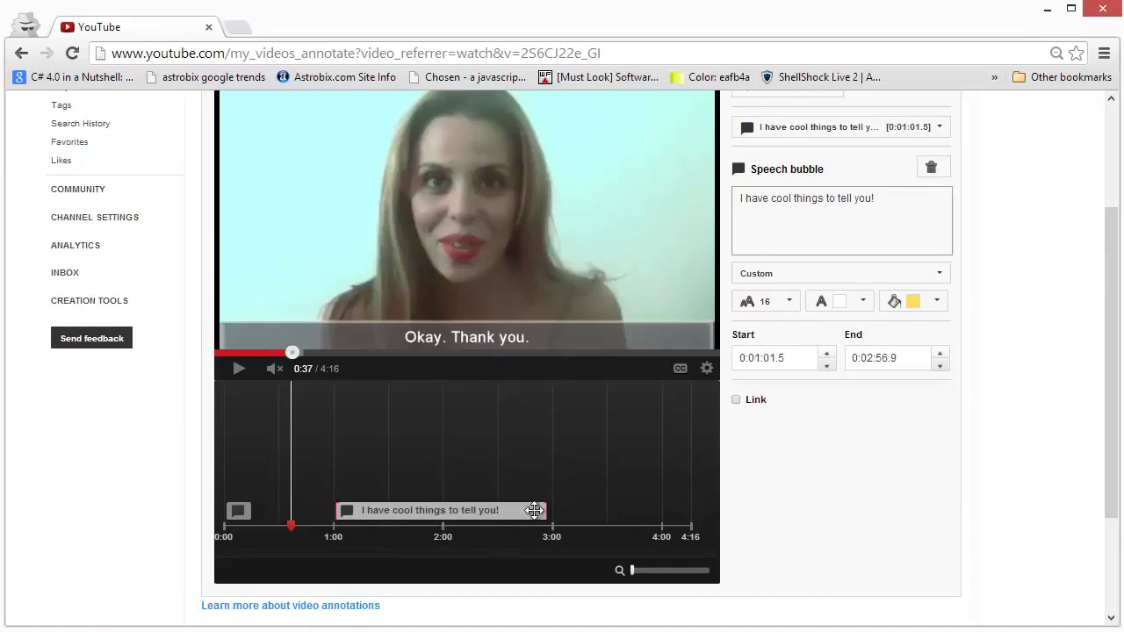
left_click_drag(552, 513, 443, 515)
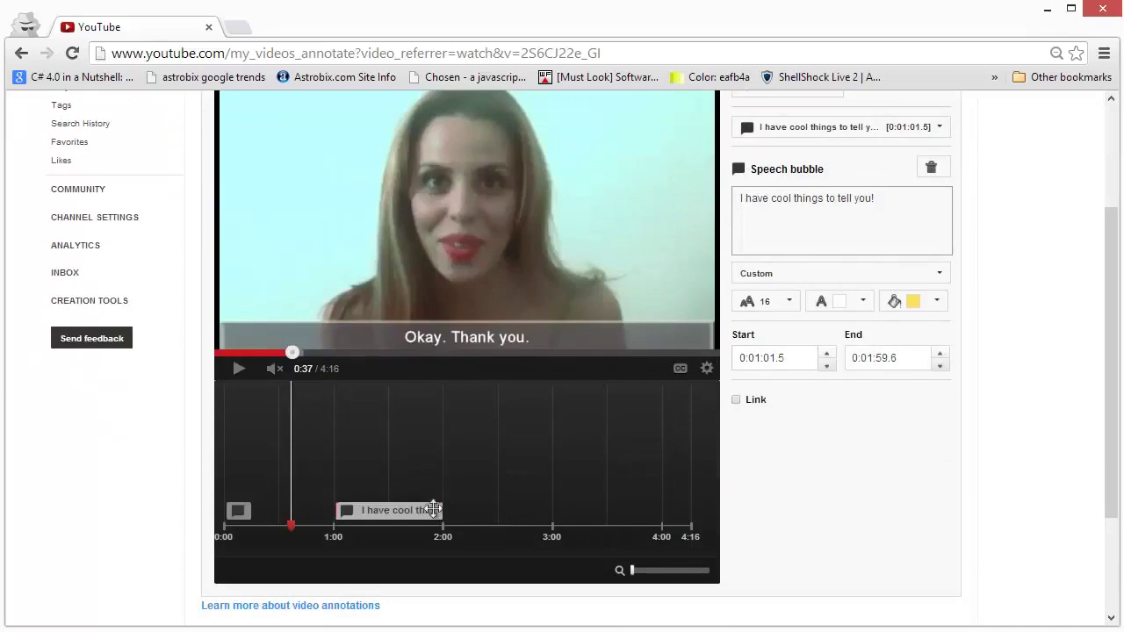
Try a link on the speech bubble, then leave it with no link
scroll(651, 516, "up", 2)
scroll(651, 516, "down", 2)
left_click(737, 401)
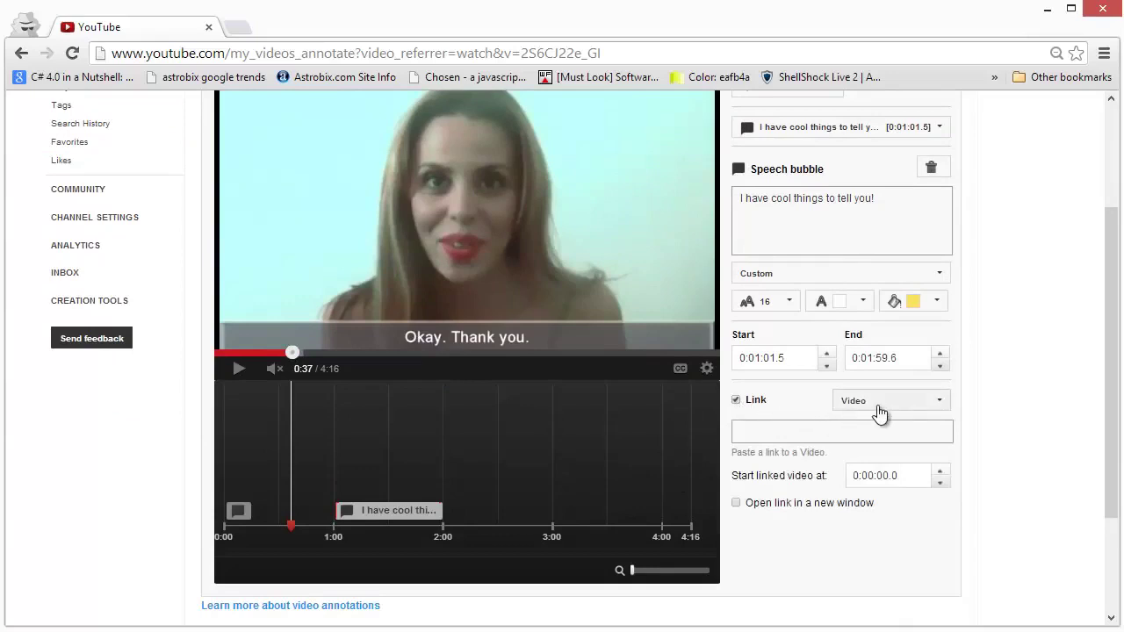
left_click(737, 430)
left_click(852, 400)
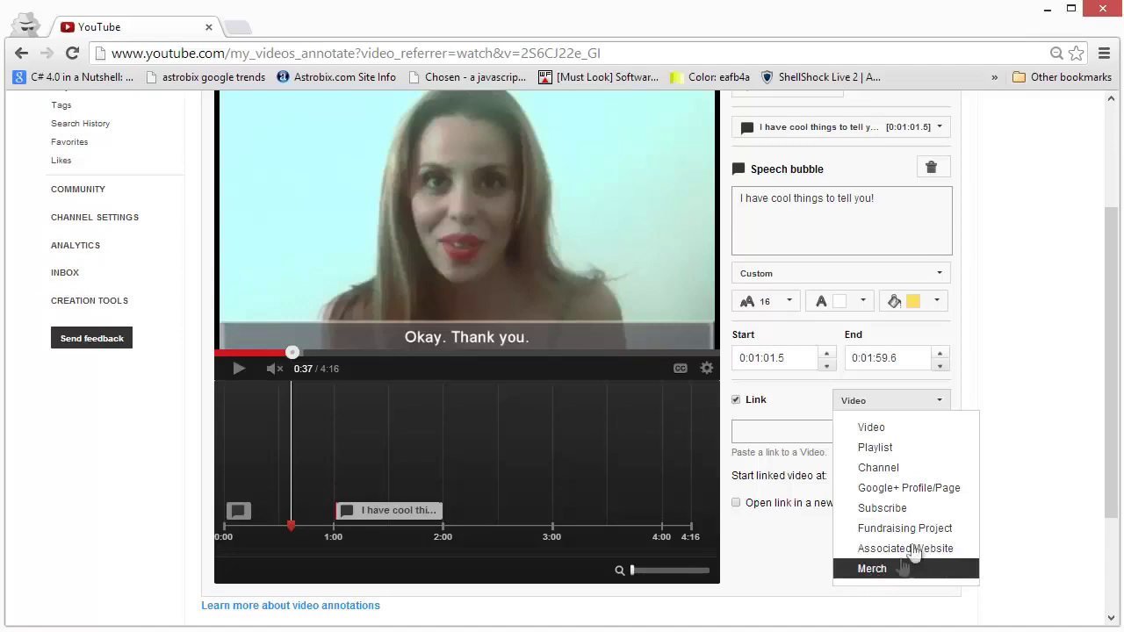
Play and pause the video, then move the playhead to 1:24
scroll(673, 475, "up", 2)
scroll(431, 569, "down", 2)
left_click(397, 347)
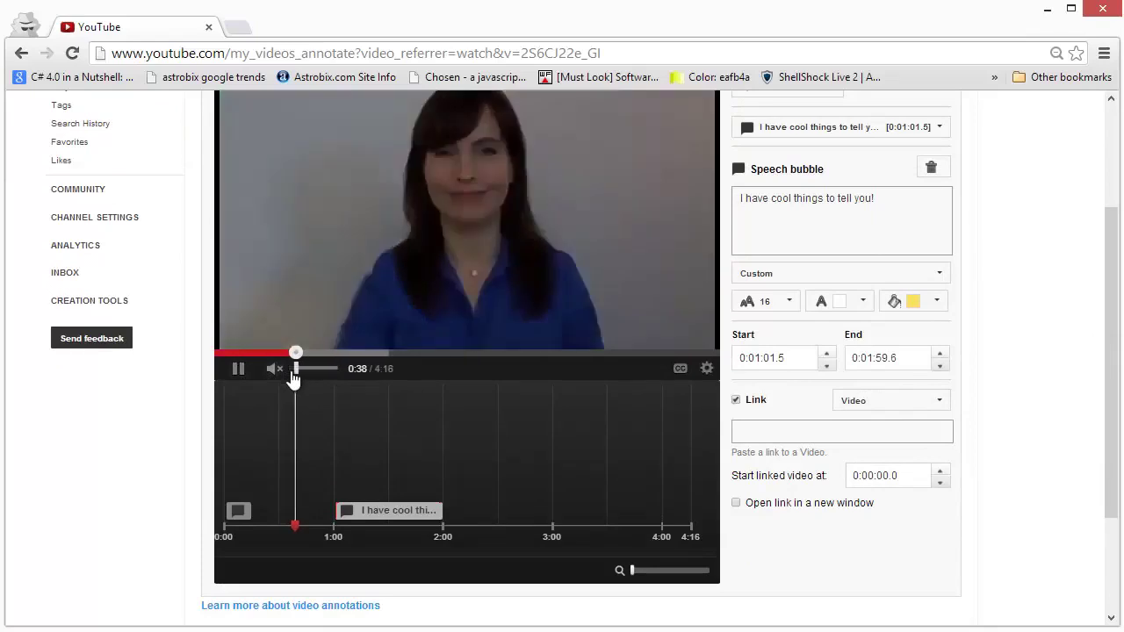
left_click(237, 372)
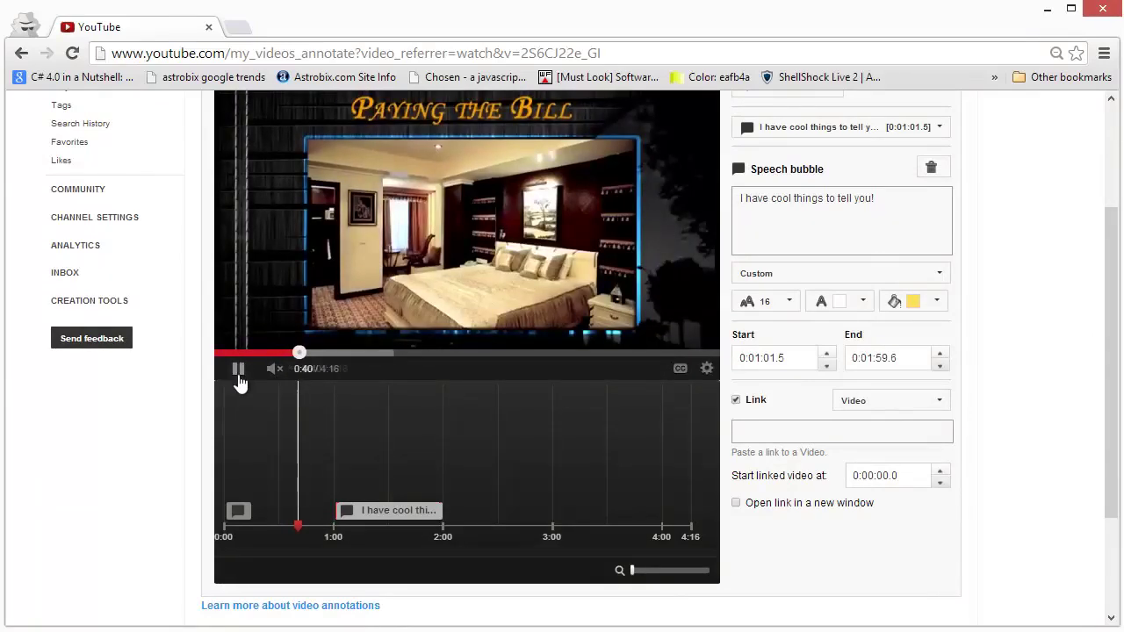
left_click_drag(298, 479, 376, 474)
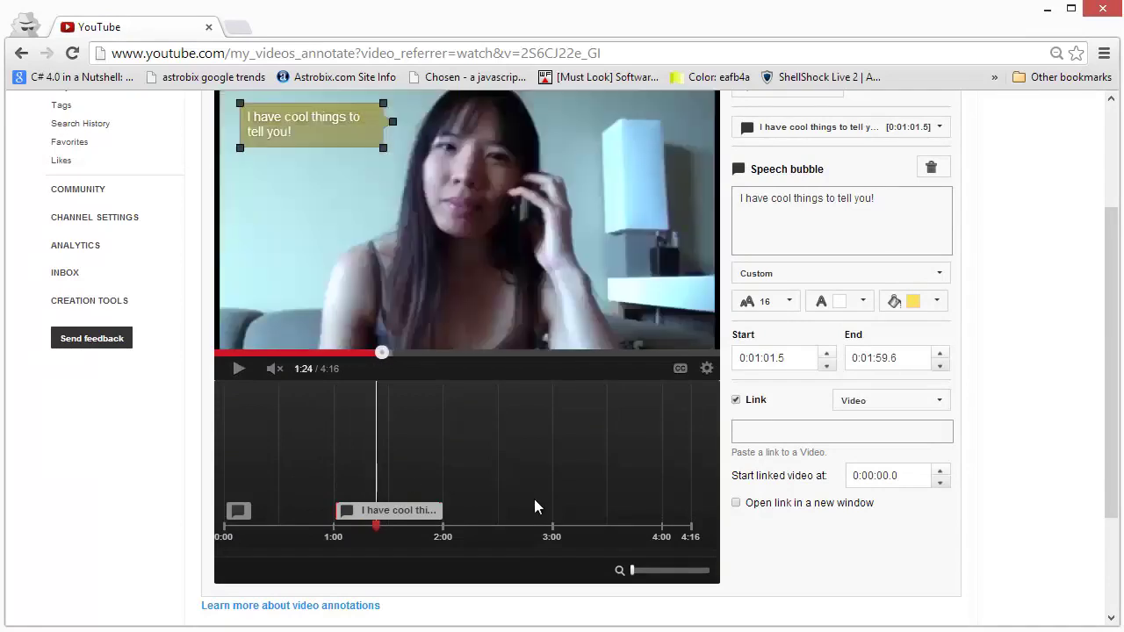
scroll(534, 504, "up", 2)
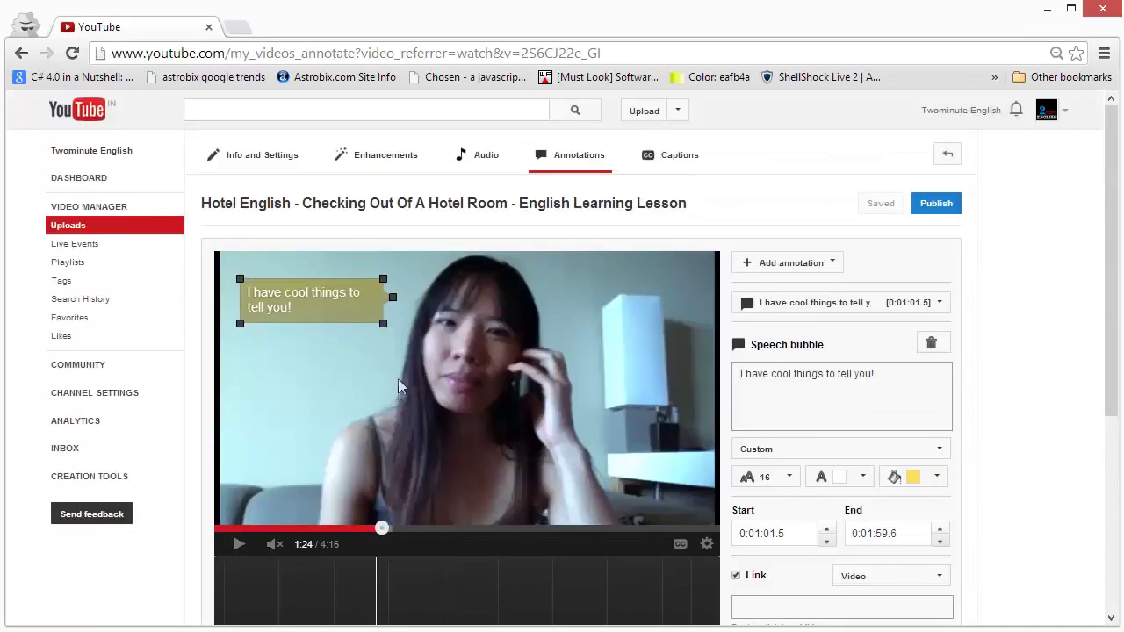
Nudge the bubble right and down and move its tail to the top-right corner
mouse_move(389, 297)
left_mouse_down()
mouse_move(390, 354)
mouse_move(349, 365)
left_mouse_up()
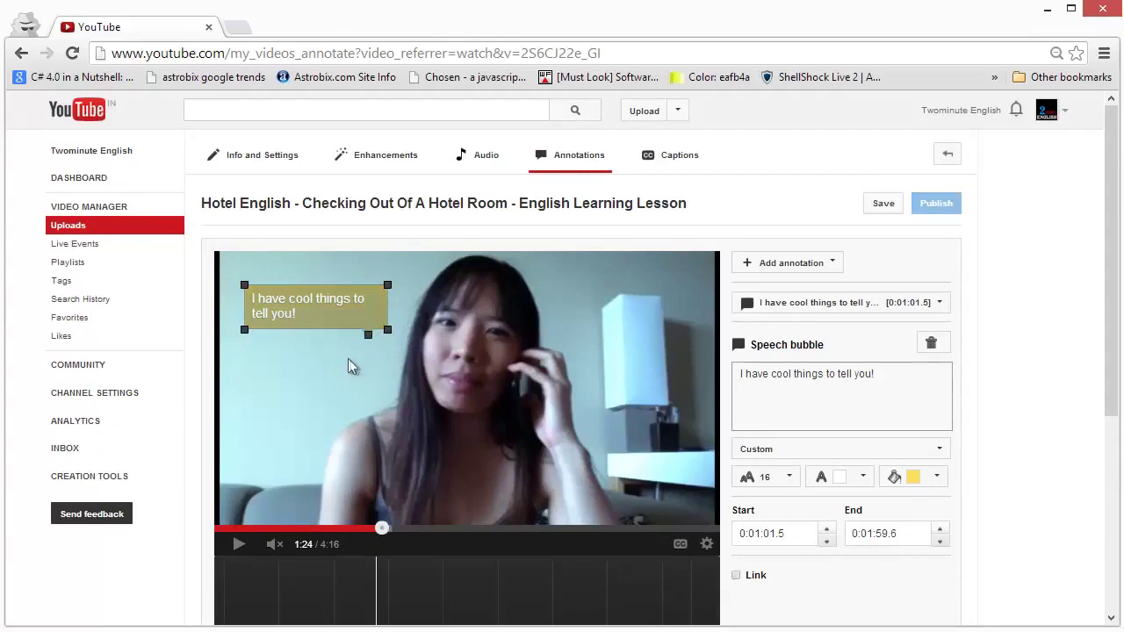
mouse_move(279, 345)
left_mouse_down()
mouse_move(241, 310)
mouse_move(251, 281)
mouse_move(364, 290)
mouse_move(418, 315)
left_mouse_up()
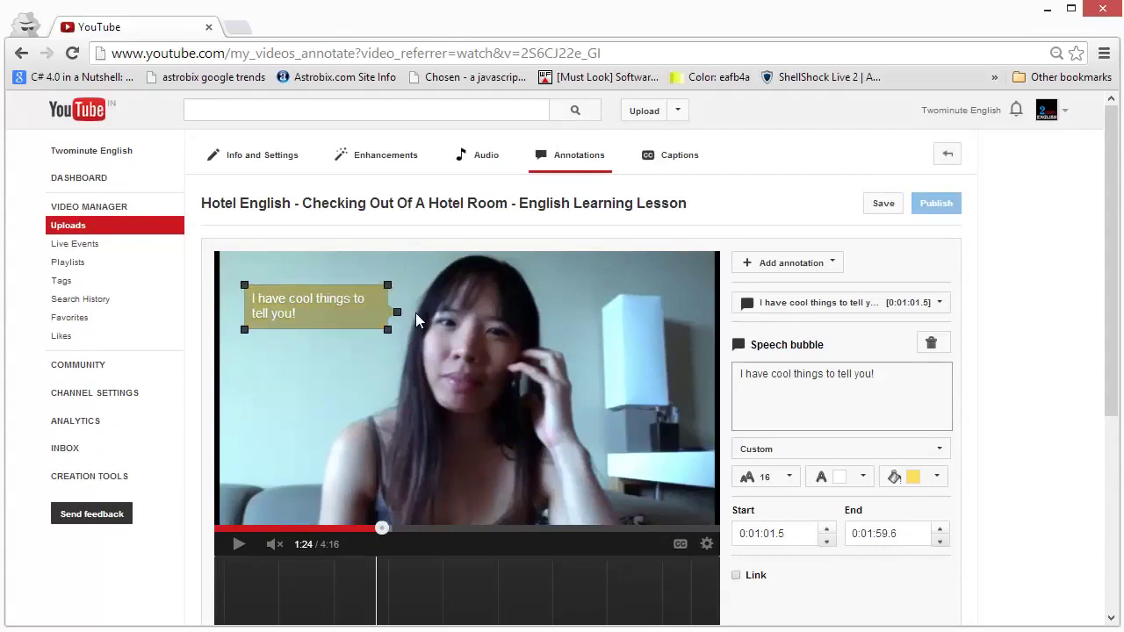
left_click(792, 263)
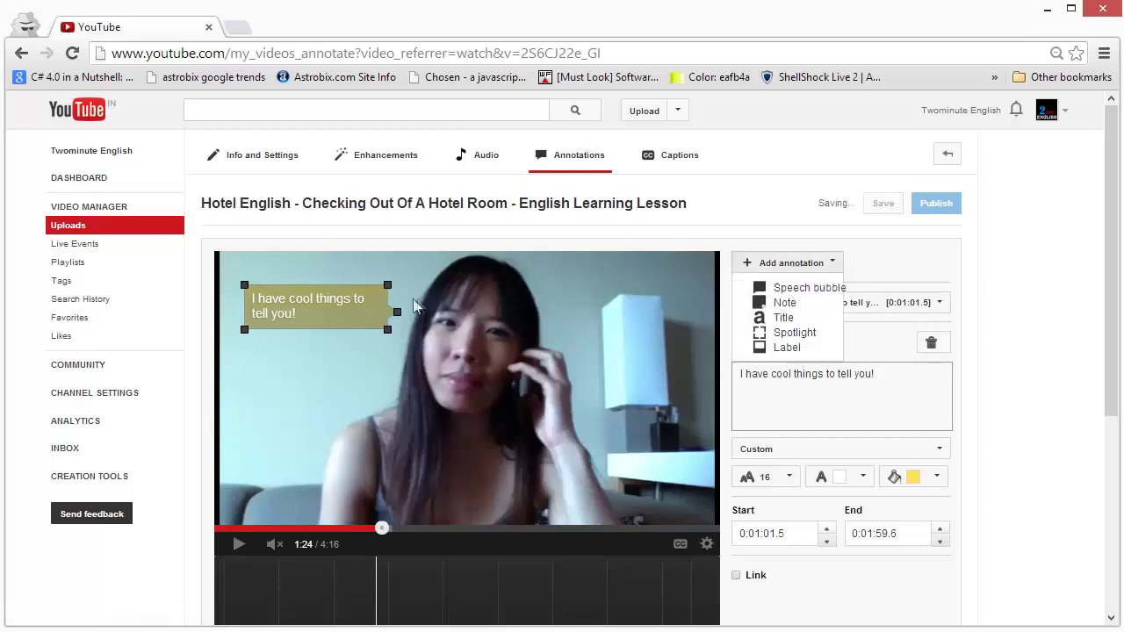
Add a note reading 'This is a note.', shrink it, and place it near the video's bottom
left_click(782, 303)
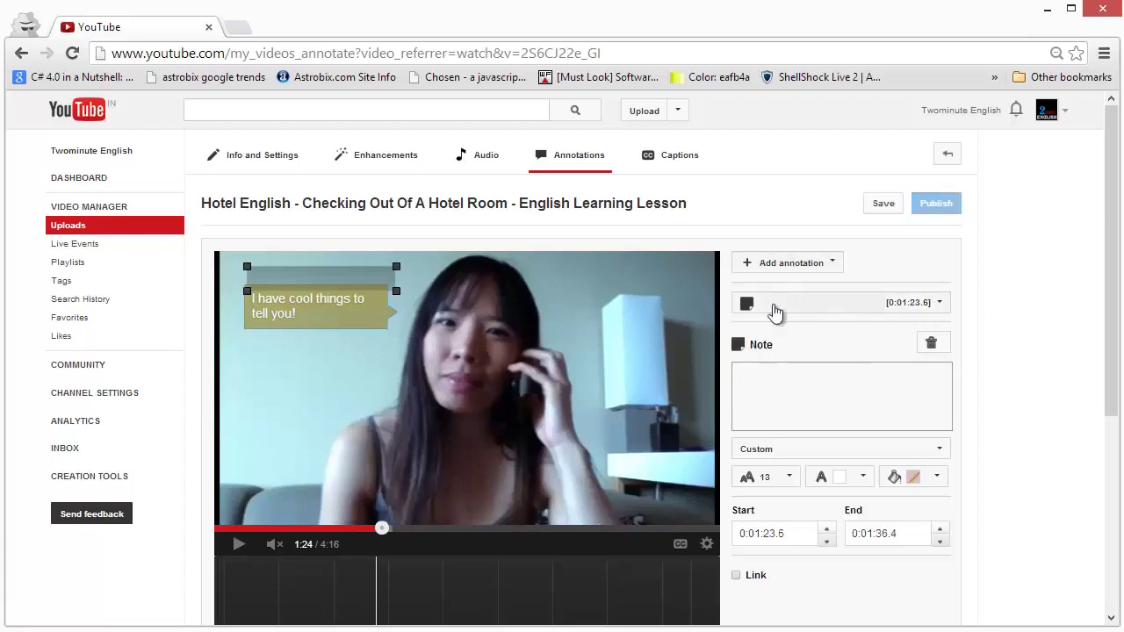
mouse_move(379, 301)
left_mouse_down()
mouse_move(355, 402)
mouse_move(394, 404)
mouse_move(433, 454)
left_mouse_up()
left_click(821, 416)
type("This is a note.")
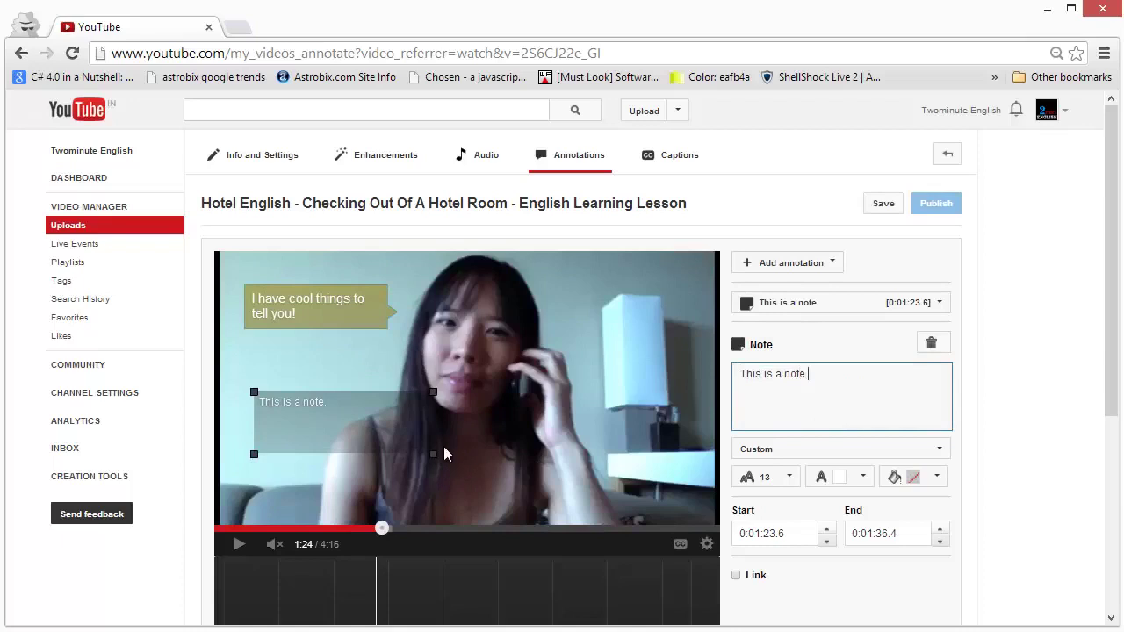
left_click_drag(432, 455, 413, 431)
left_click_drag(323, 414, 288, 500)
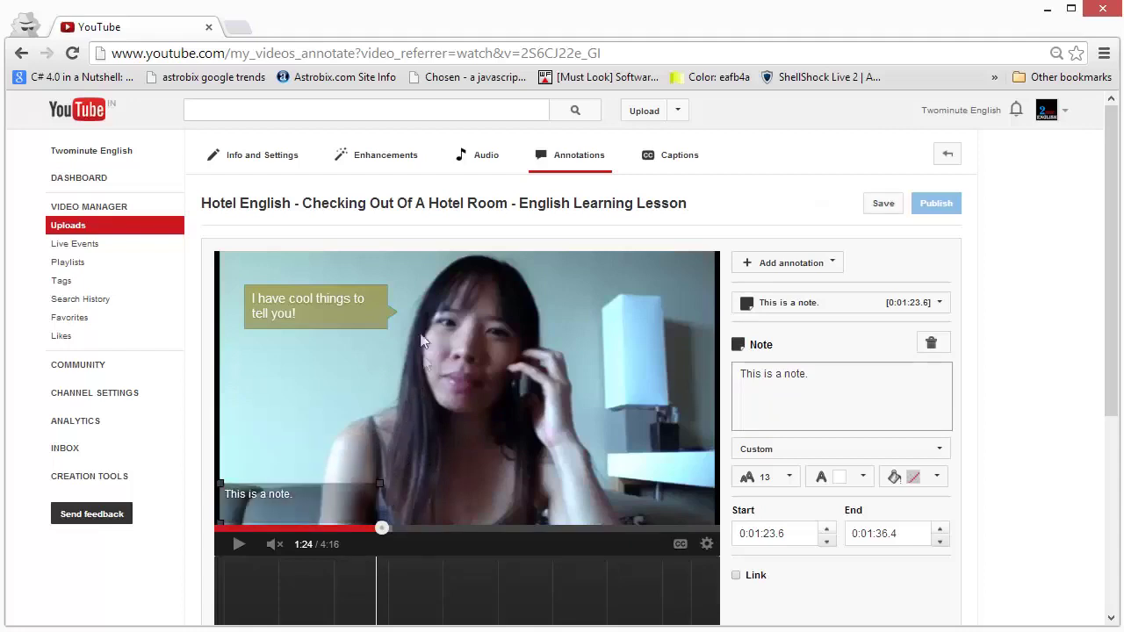
left_click(774, 264)
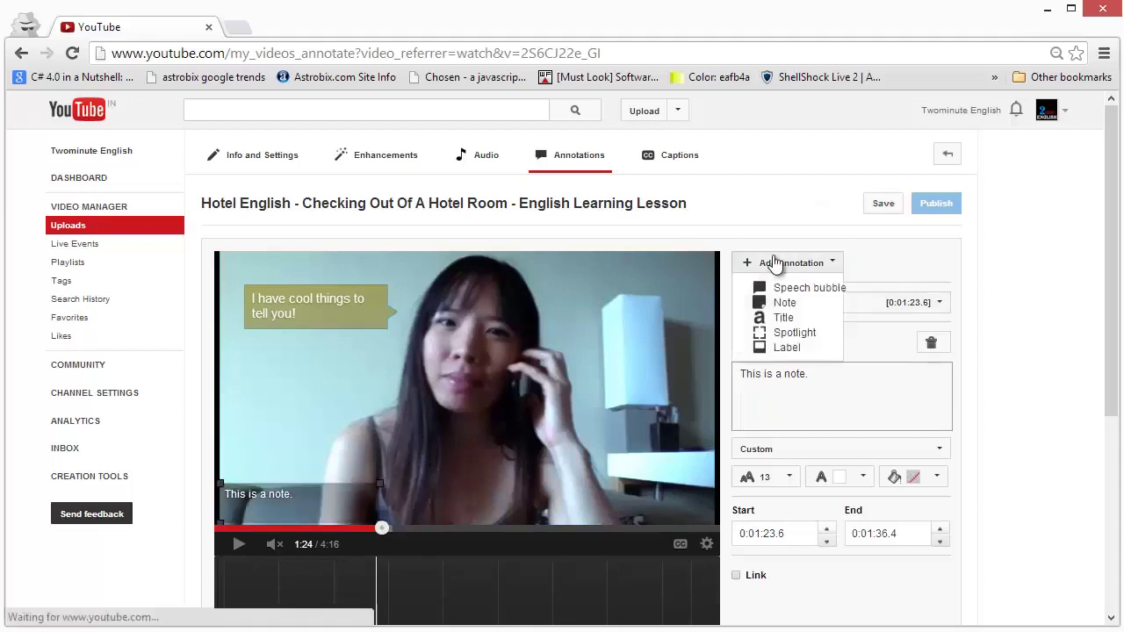
Add a Title annotation reading 'Title' at size 48 and settle it near the video's bottom
left_click(793, 325)
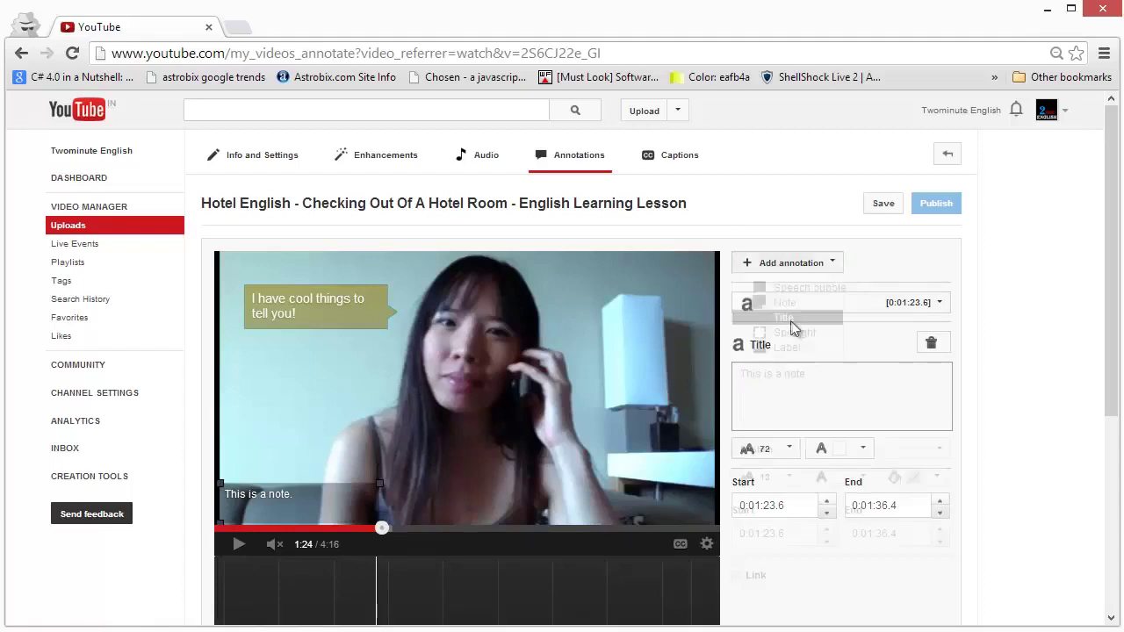
left_click(839, 385)
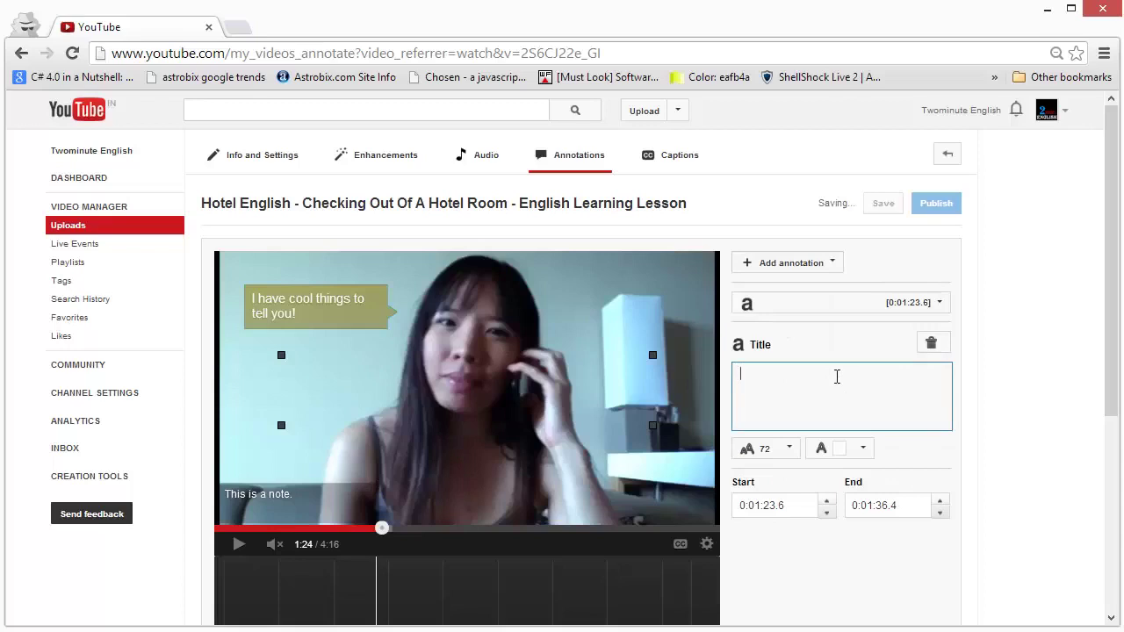
type("Titl")
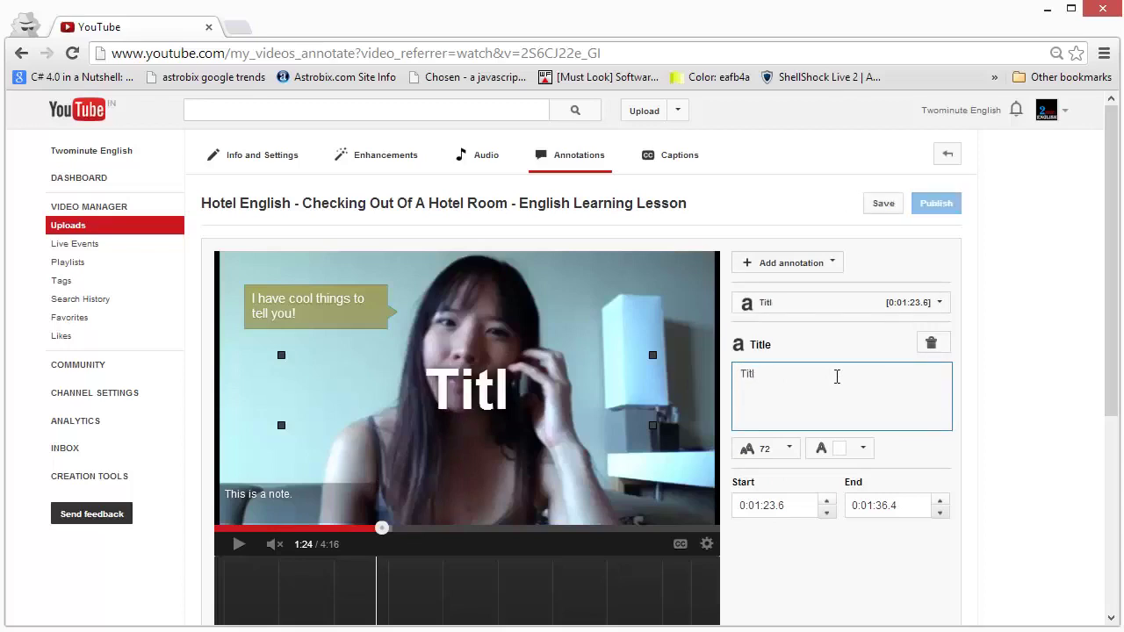
type("e")
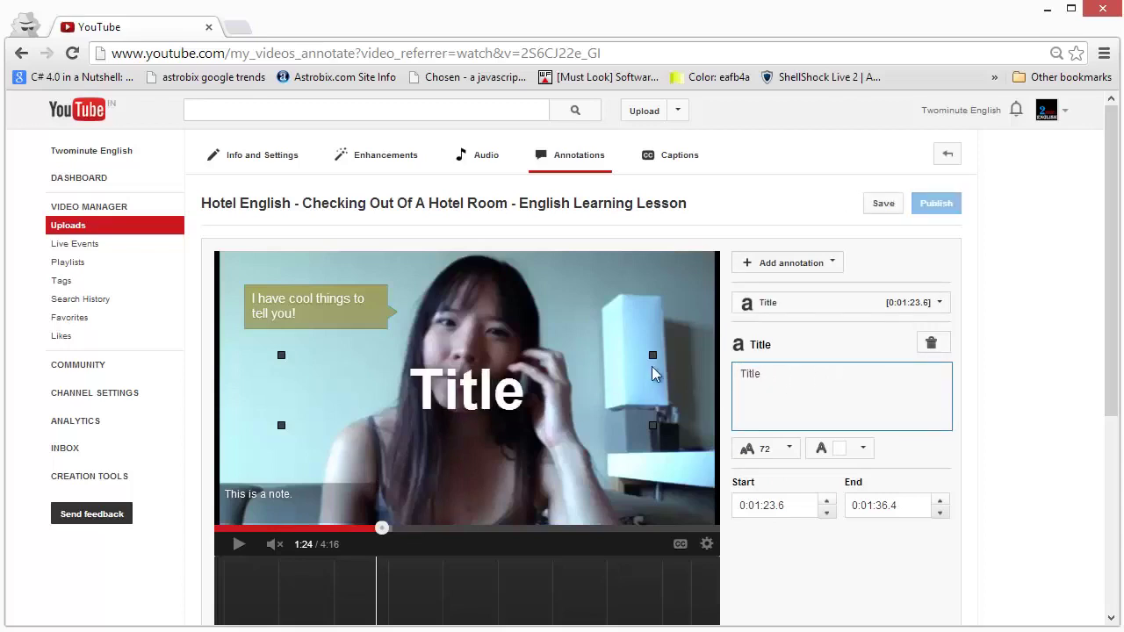
left_click(765, 448)
left_click(780, 484)
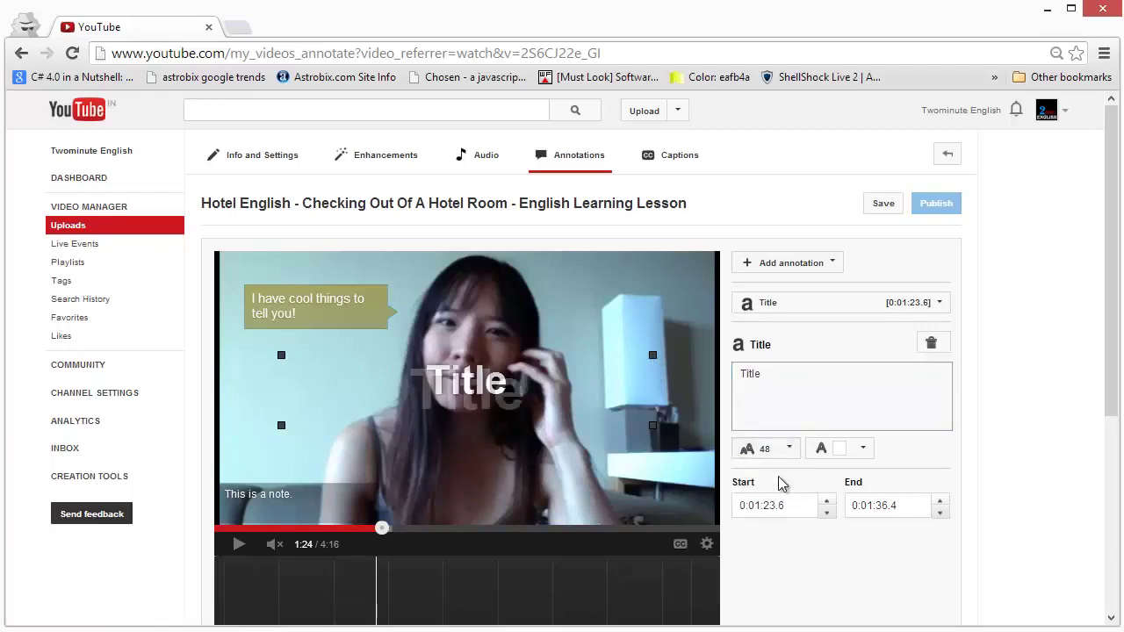
mouse_move(479, 397)
left_mouse_down()
mouse_move(462, 448)
mouse_move(471, 492)
left_mouse_up()
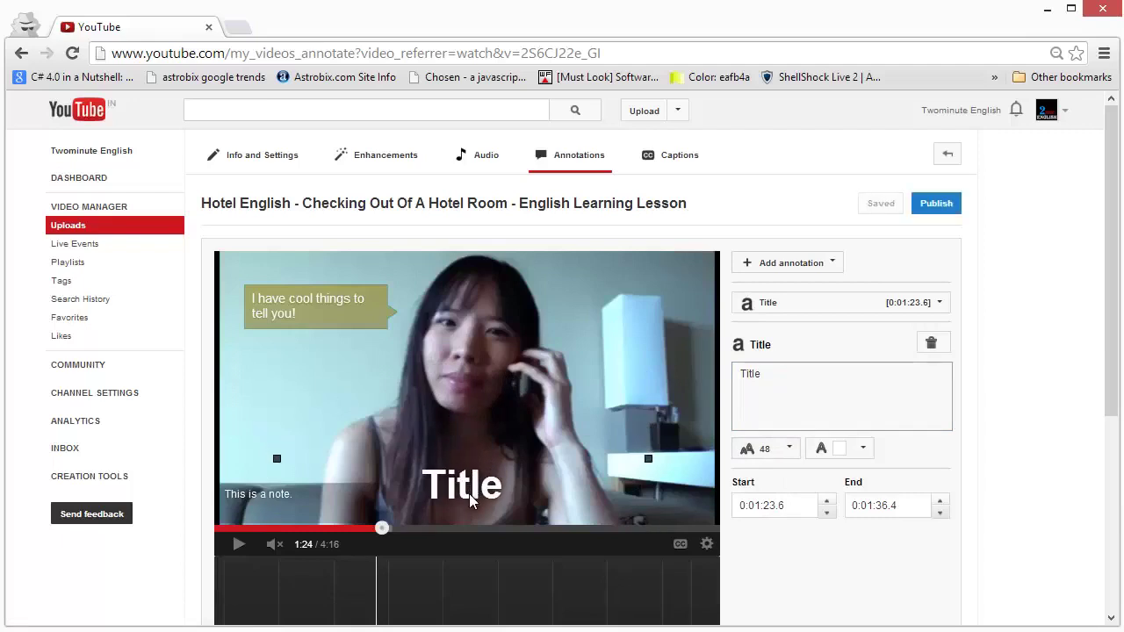
left_click_drag(469, 494, 475, 465)
scroll(940, 535, "down", 2)
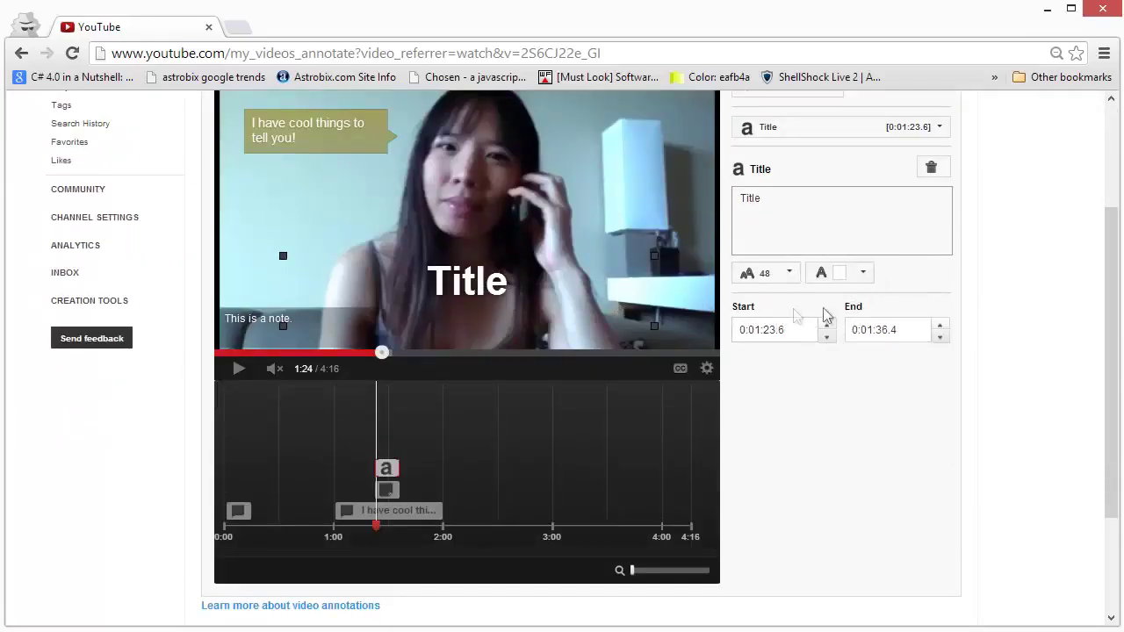
scroll(829, 316, "up", 2)
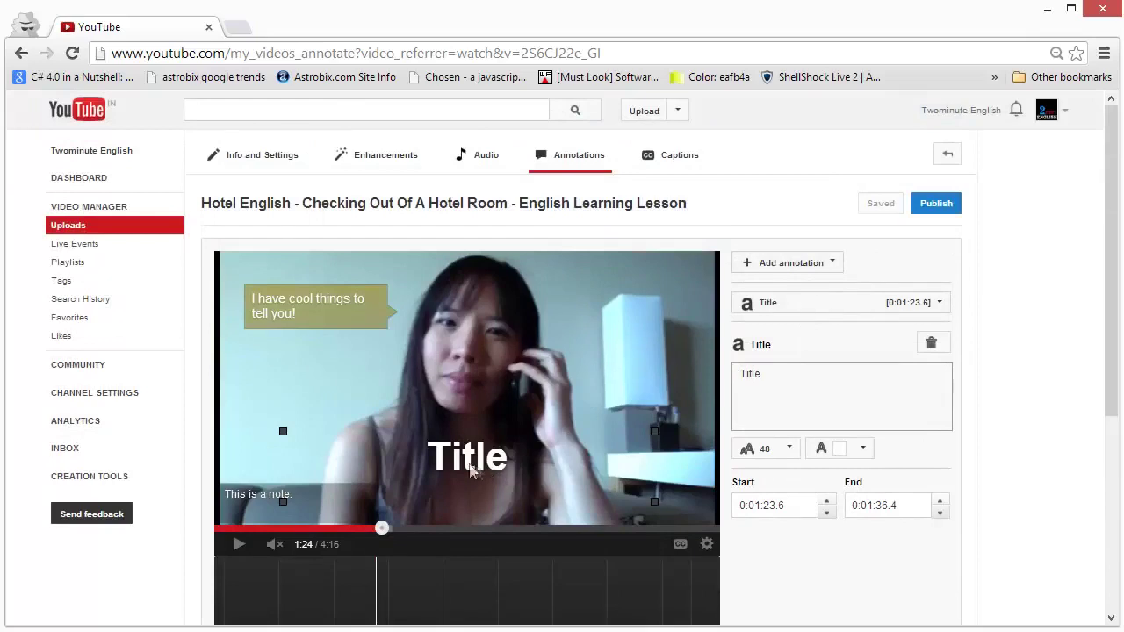
left_click_drag(479, 467, 465, 486)
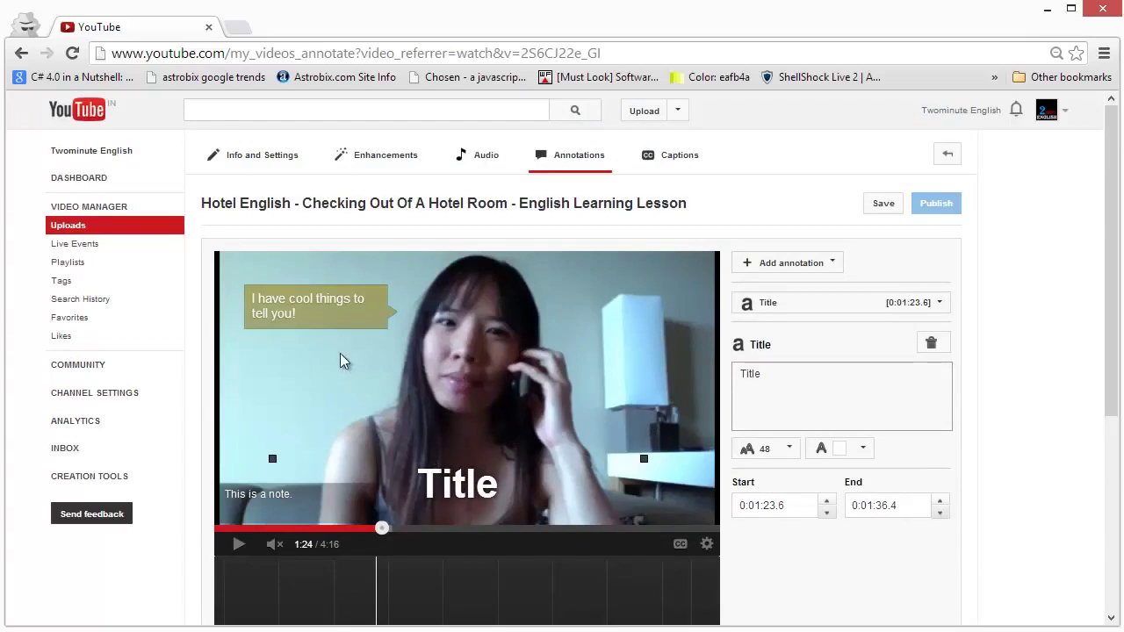
Add a spotlight, move it up and left, and enlarge it toward the lower right
left_click(797, 270)
left_click(795, 333)
mouse_move(515, 446)
left_mouse_down()
mouse_move(460, 422)
mouse_move(476, 404)
mouse_move(429, 409)
left_mouse_up()
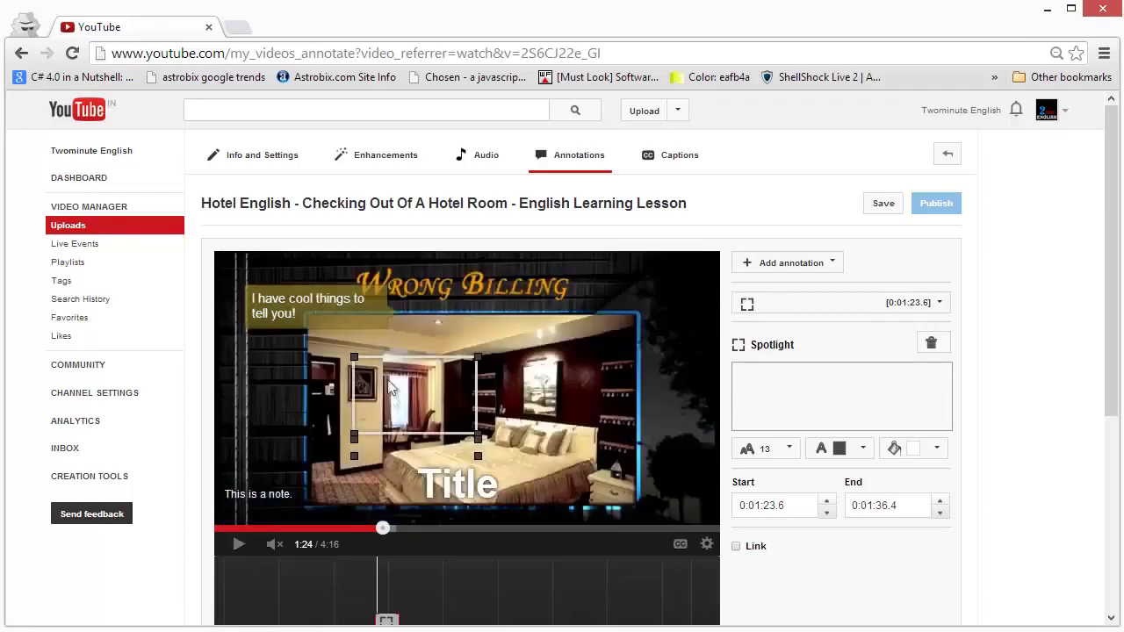
left_click(748, 313)
left_click(770, 316)
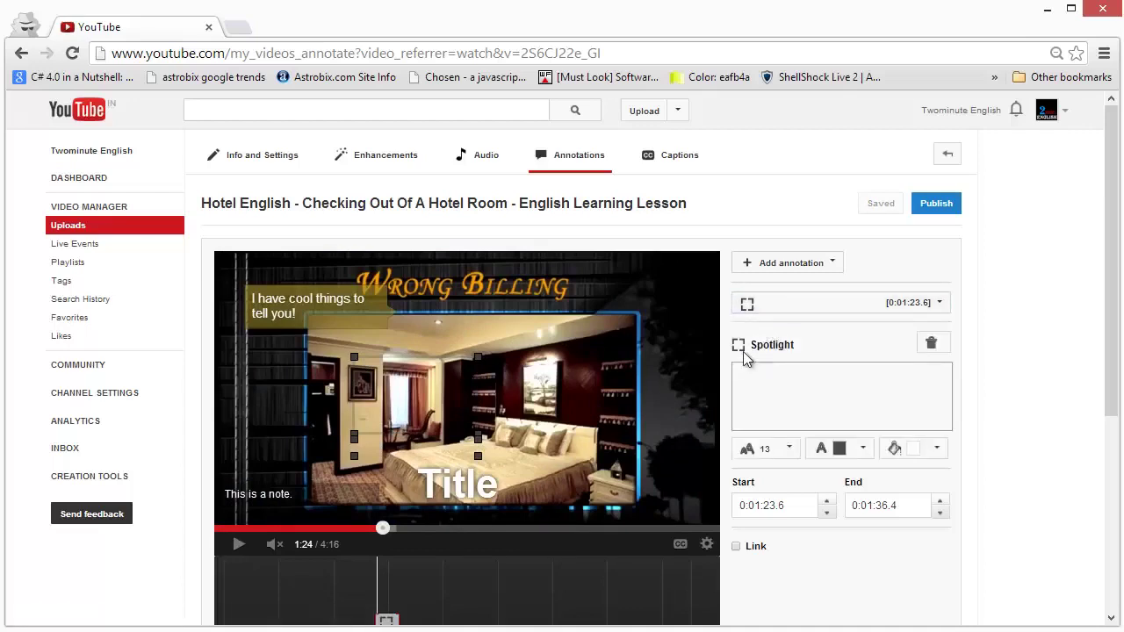
mouse_move(365, 389)
left_mouse_down()
mouse_move(304, 328)
mouse_move(318, 338)
left_mouse_up()
left_click_drag(433, 387, 644, 508)
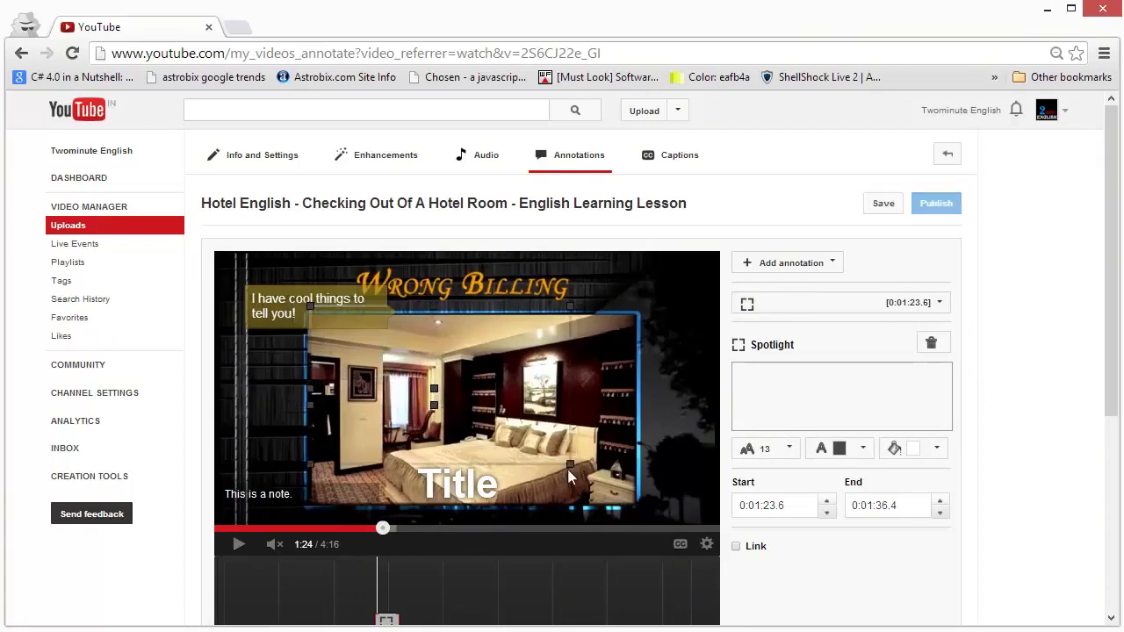
left_click_drag(568, 467, 651, 526)
left_click_drag(571, 465, 647, 507)
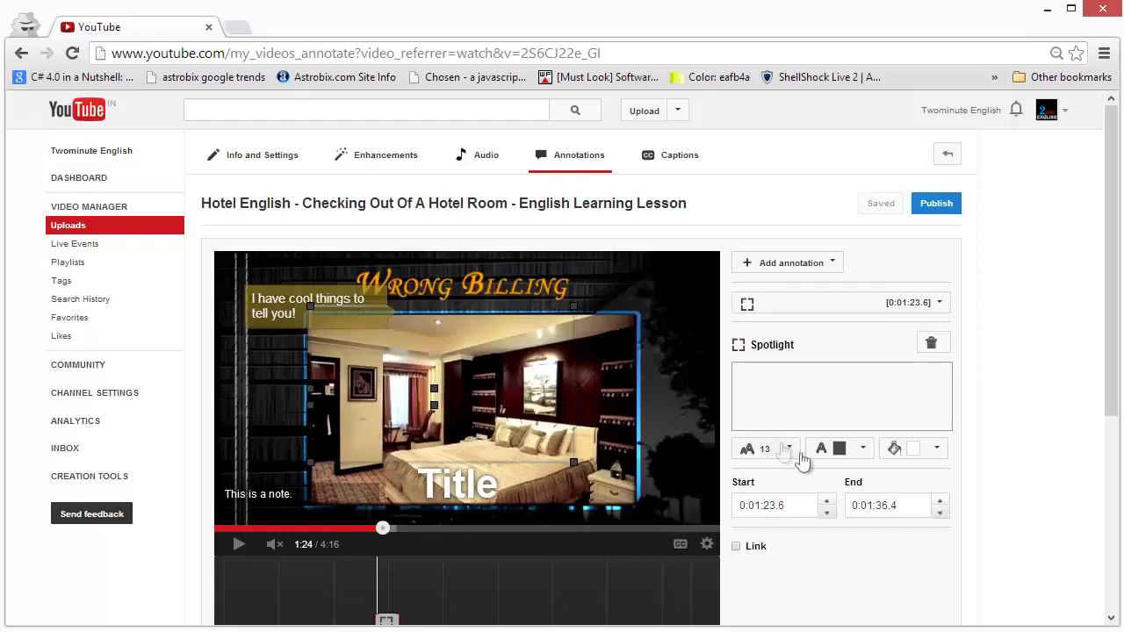
Turn on the spotlight's link and set its type to Subscribe
left_click(752, 545)
scroll(849, 518, "down", 1)
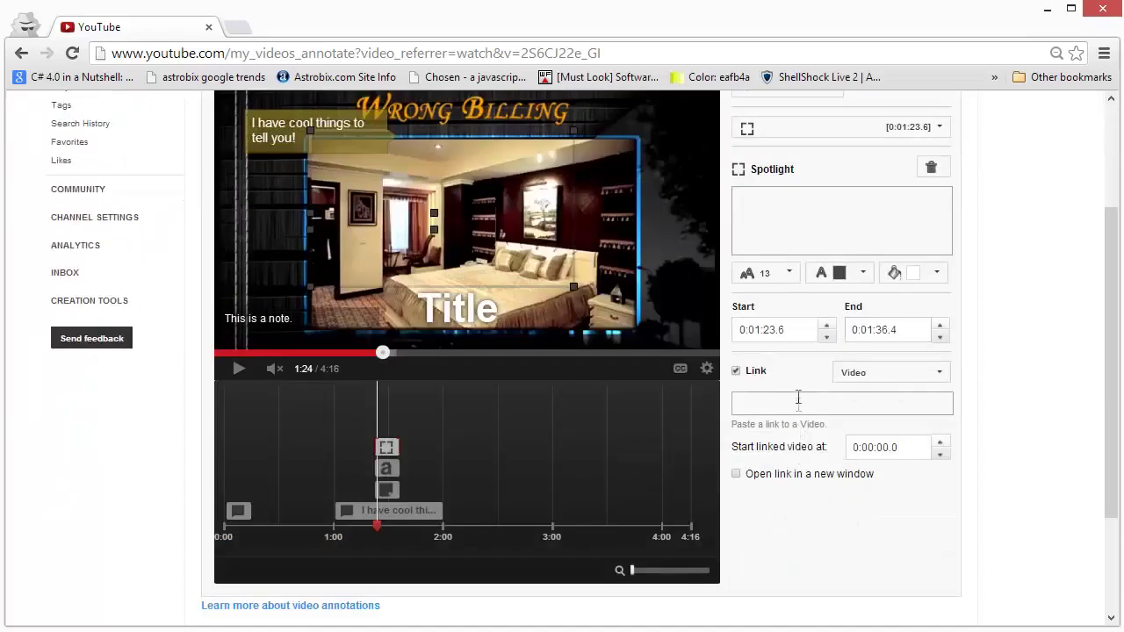
left_click(872, 376)
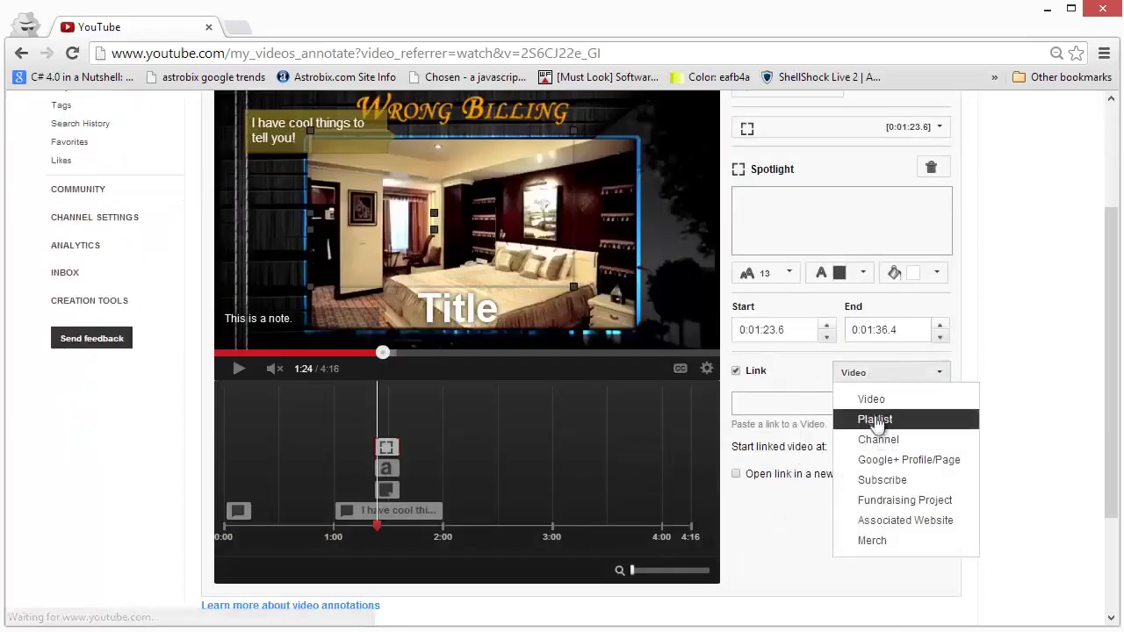
left_click(879, 482)
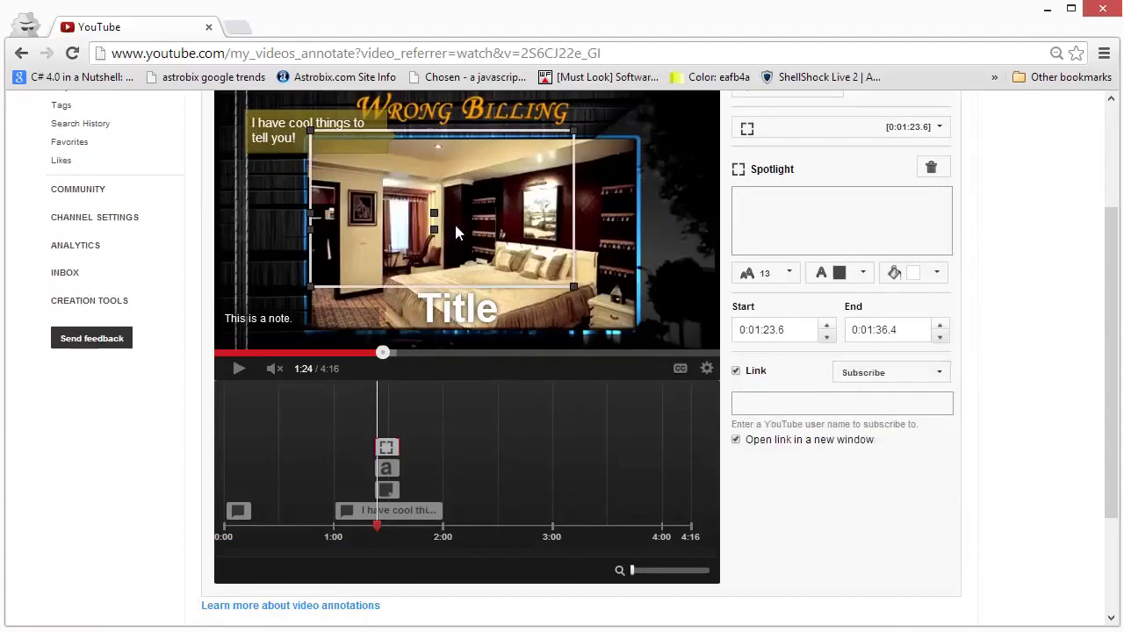
scroll(504, 256, "up", 1)
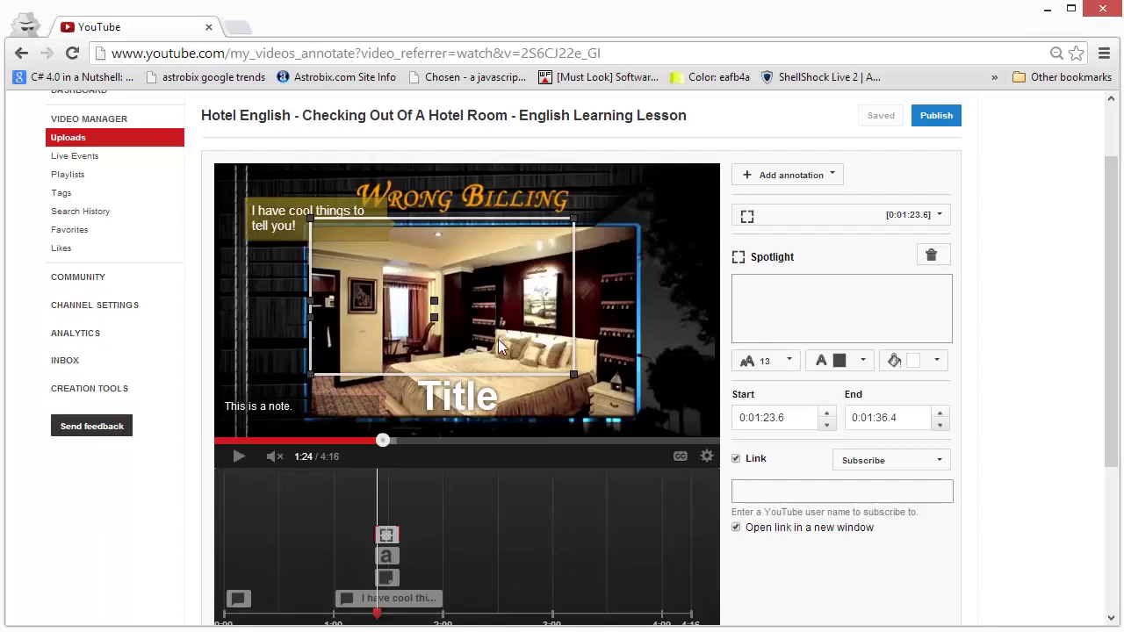
scroll(507, 375, "up", 1)
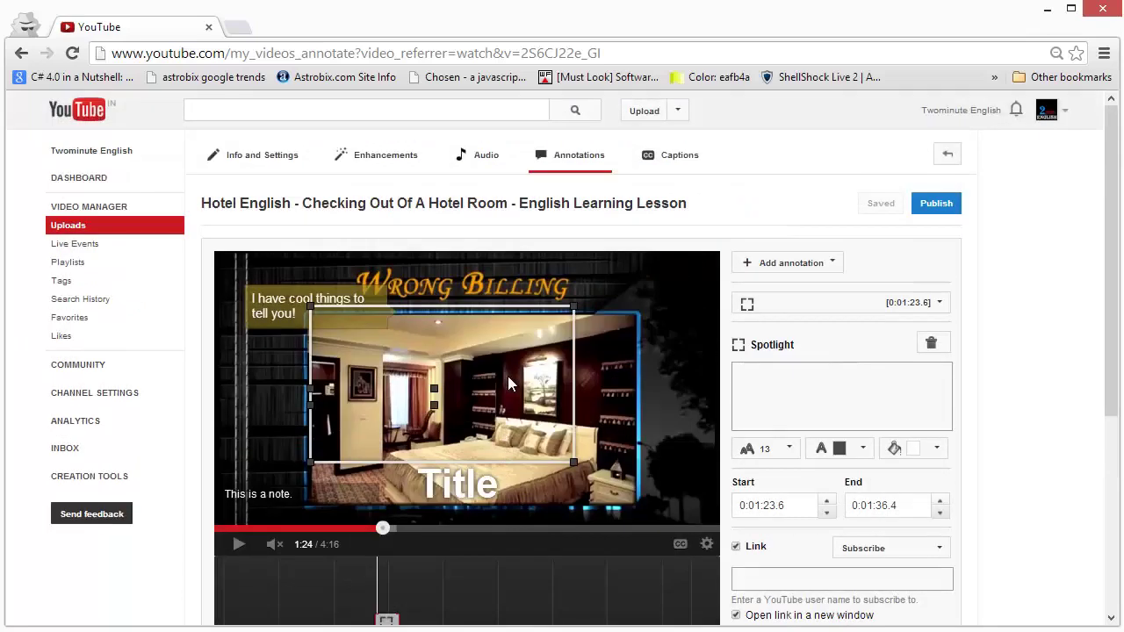
Add a Label annotation reading 'This is my label text' and drag it lower right over the video
left_click(793, 268)
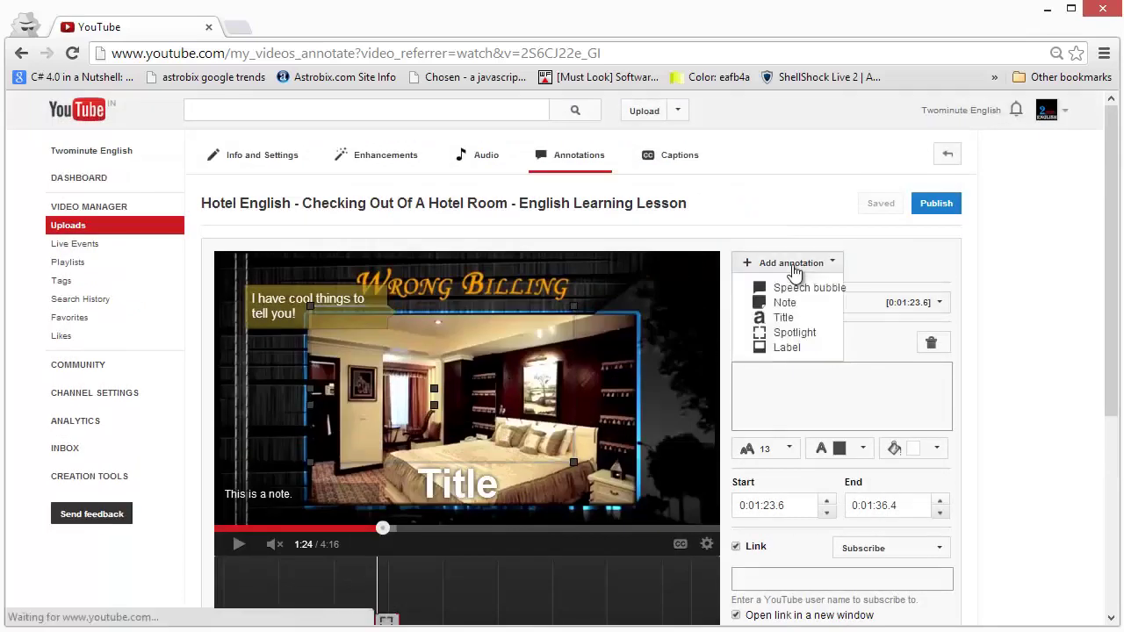
left_click(786, 348)
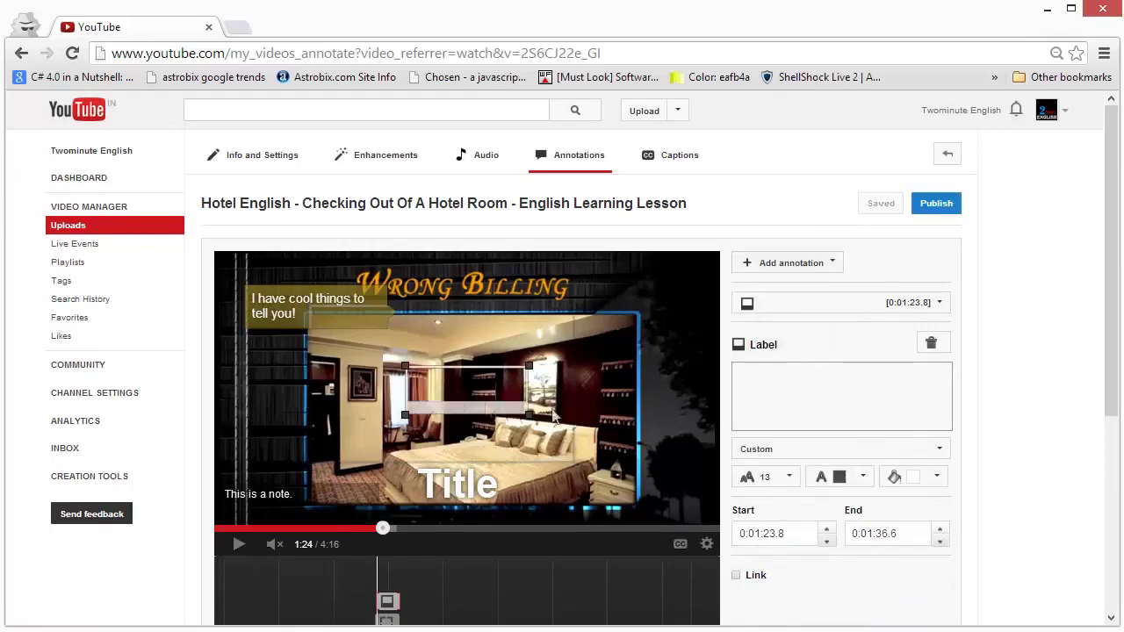
left_click(756, 393)
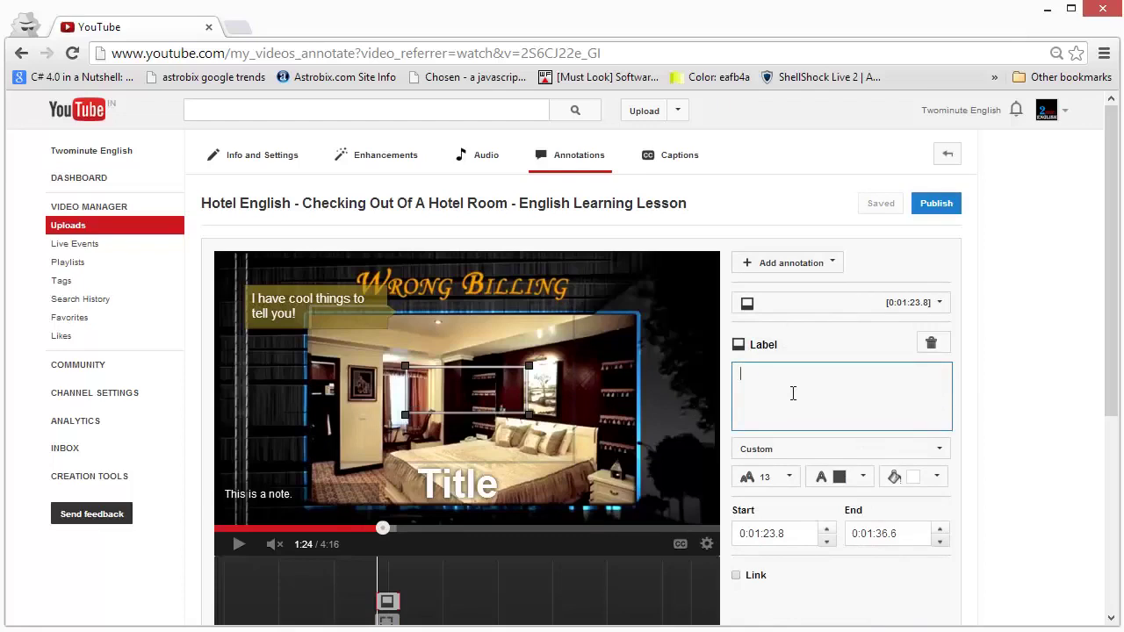
type("This is my lable")
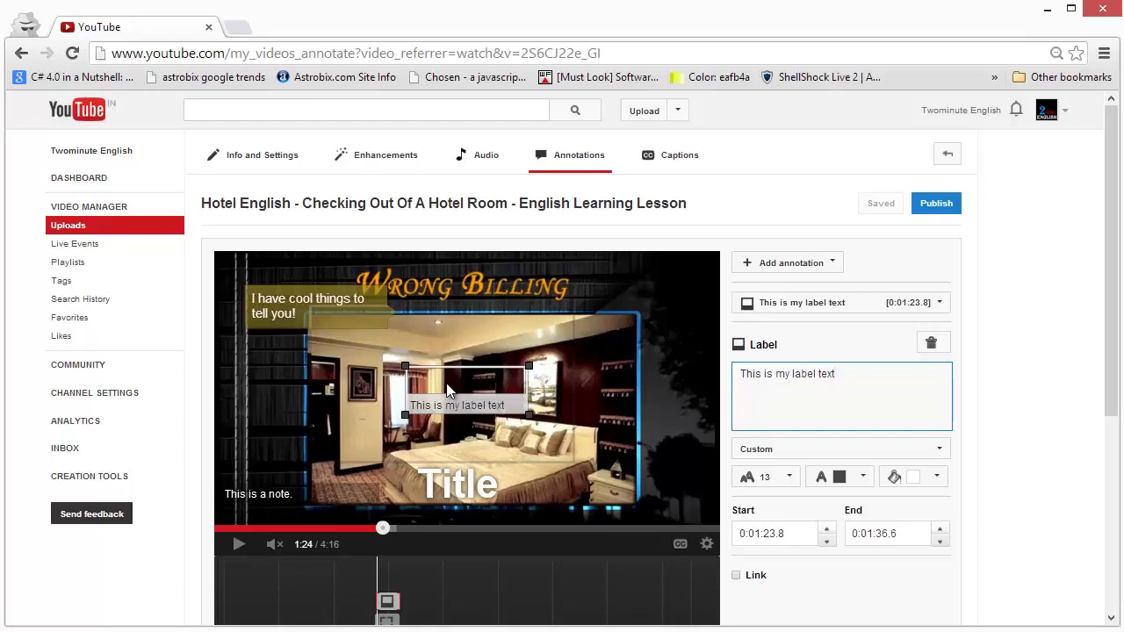
left_click_drag(505, 409, 592, 487)
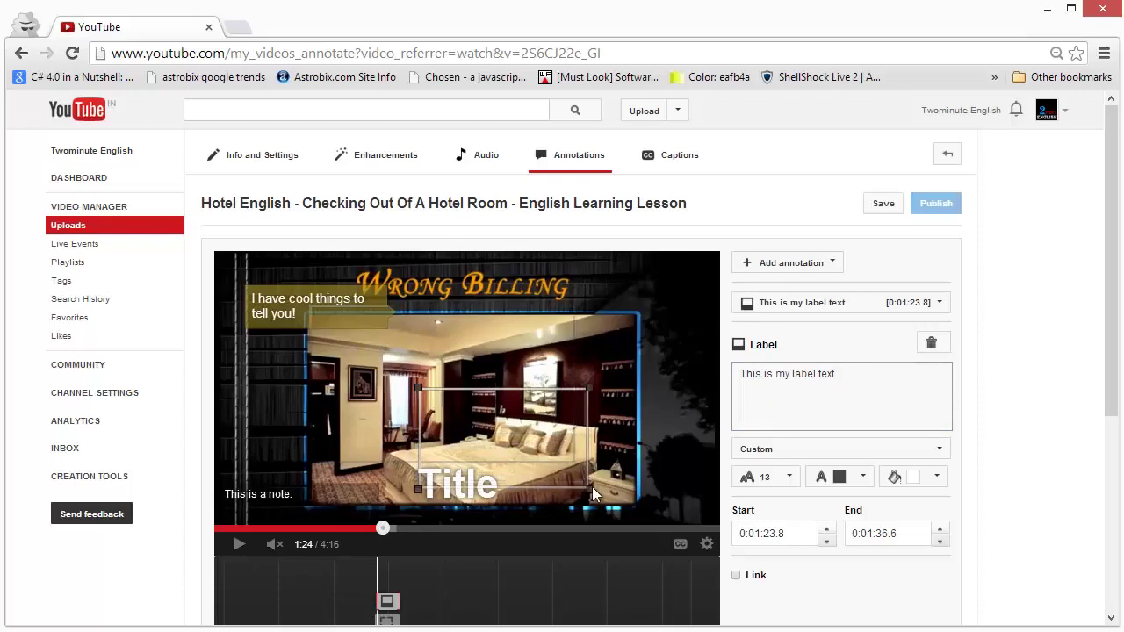
Show the annotation types list from the Add annotation dropdown again
left_click(796, 263)
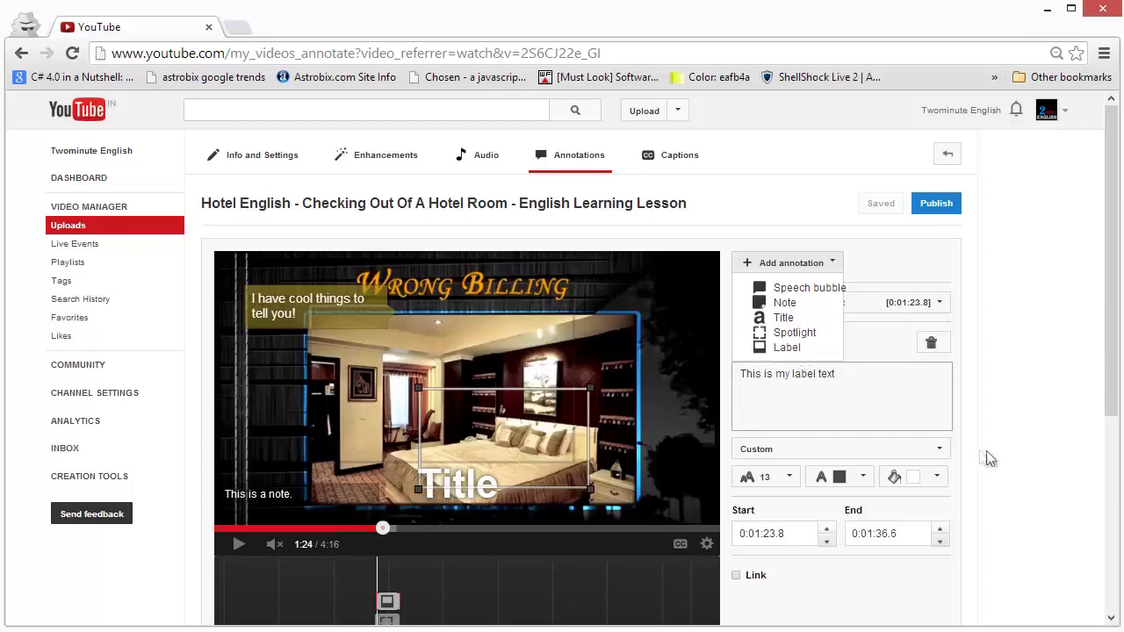
Check Link on the 'This is my label text' label and keep Video as the link type
scroll(983, 461, "down", 3)
left_click(762, 313)
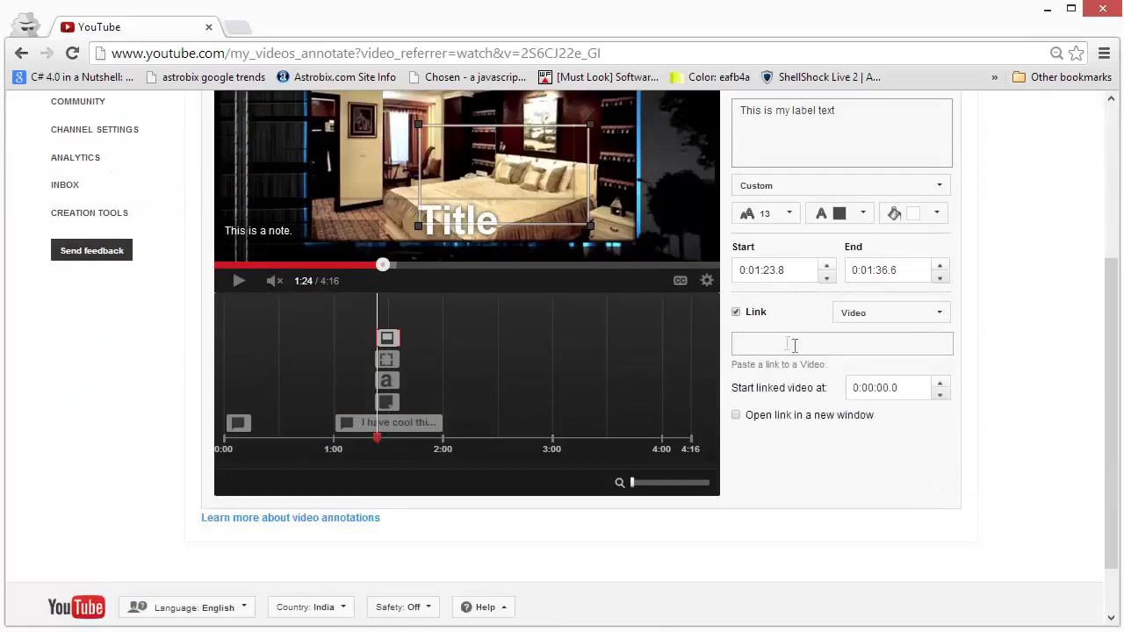
left_click(928, 314)
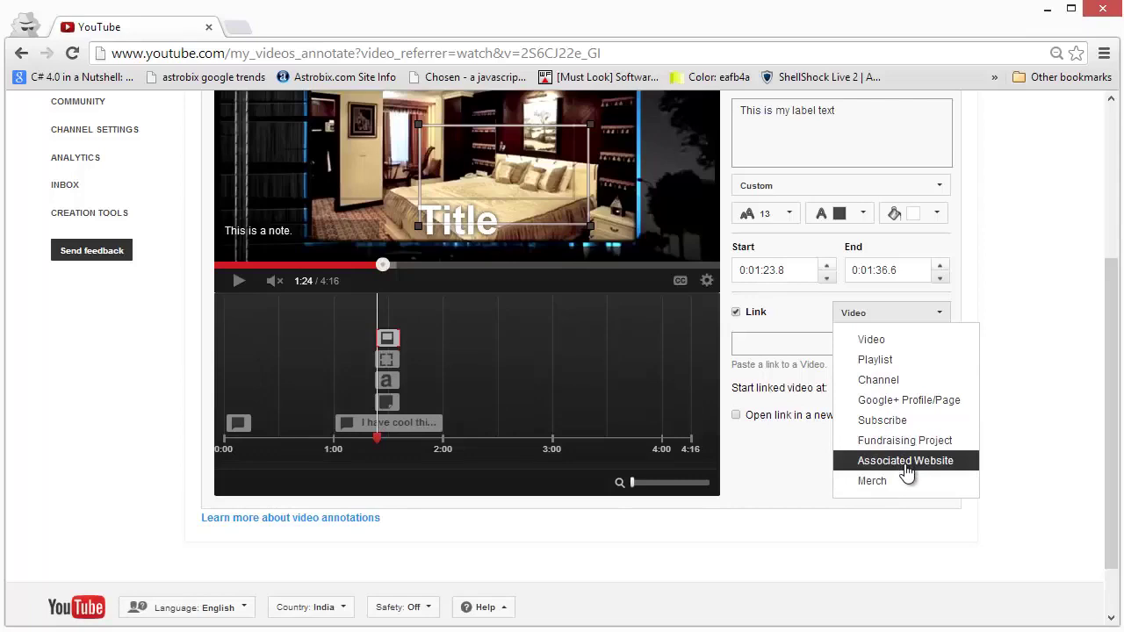
left_click(981, 431)
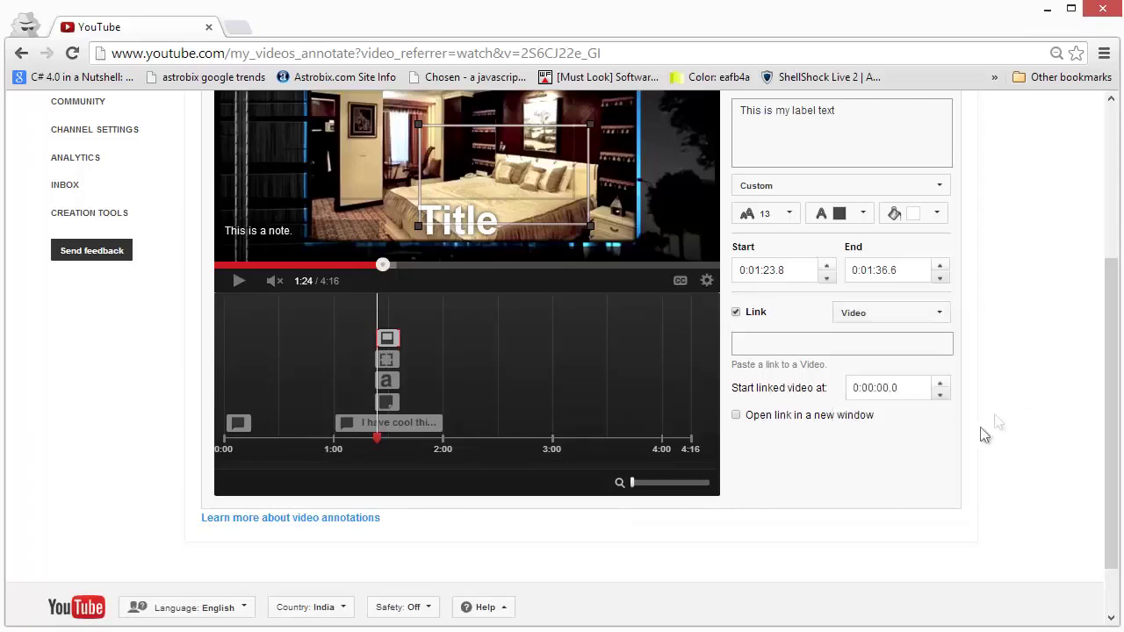
scroll(882, 451, "up", 3)
mouse_move(549, 455)
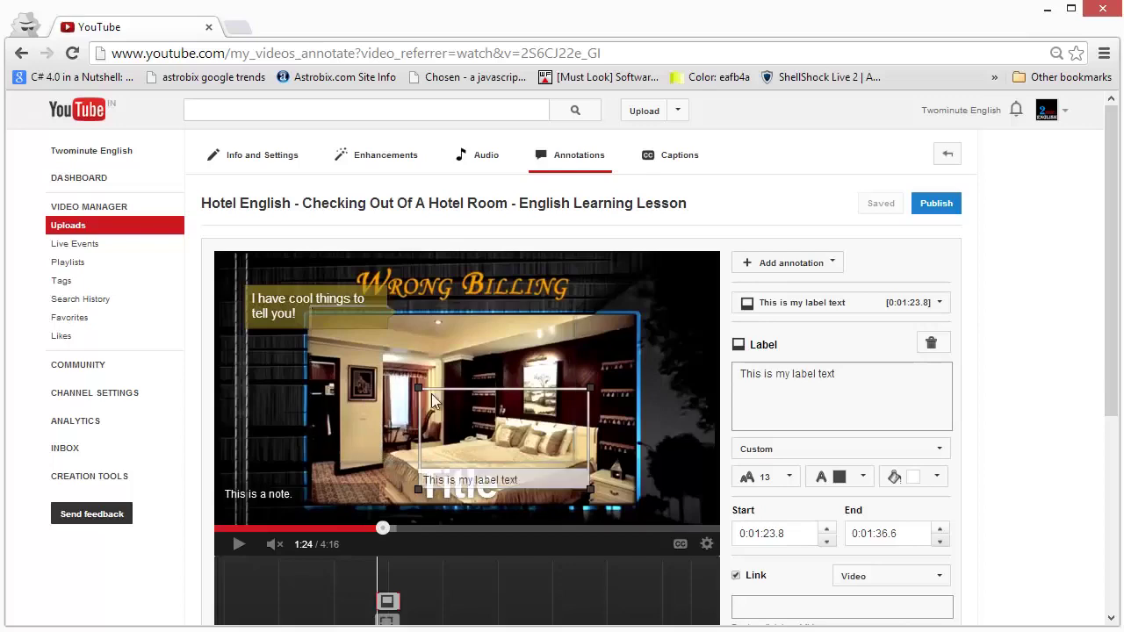
scroll(437, 396, "down", 4)
scroll(436, 396, "up", 2)
scroll(438, 398, "up", 3)
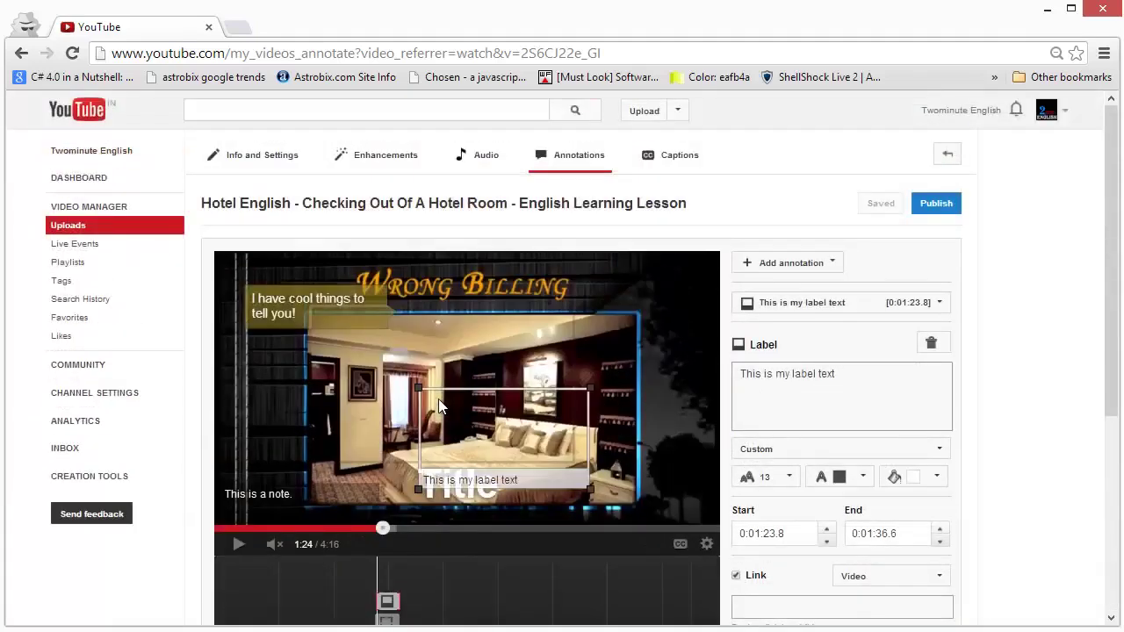